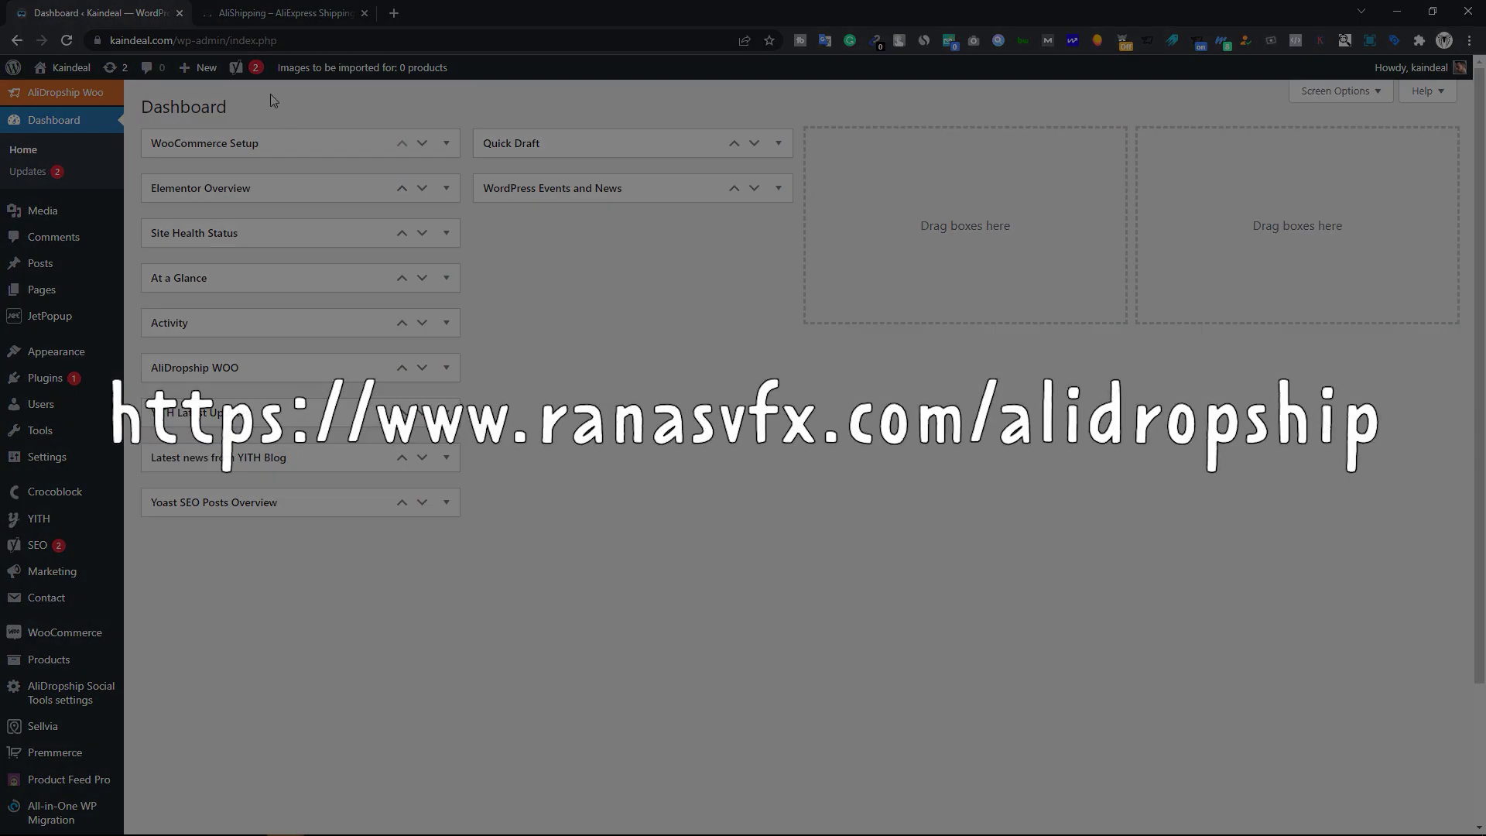
Step: Switch to the AliShipping – AliExpress Shipping product page tab, priced at US $29
click(275, 16)
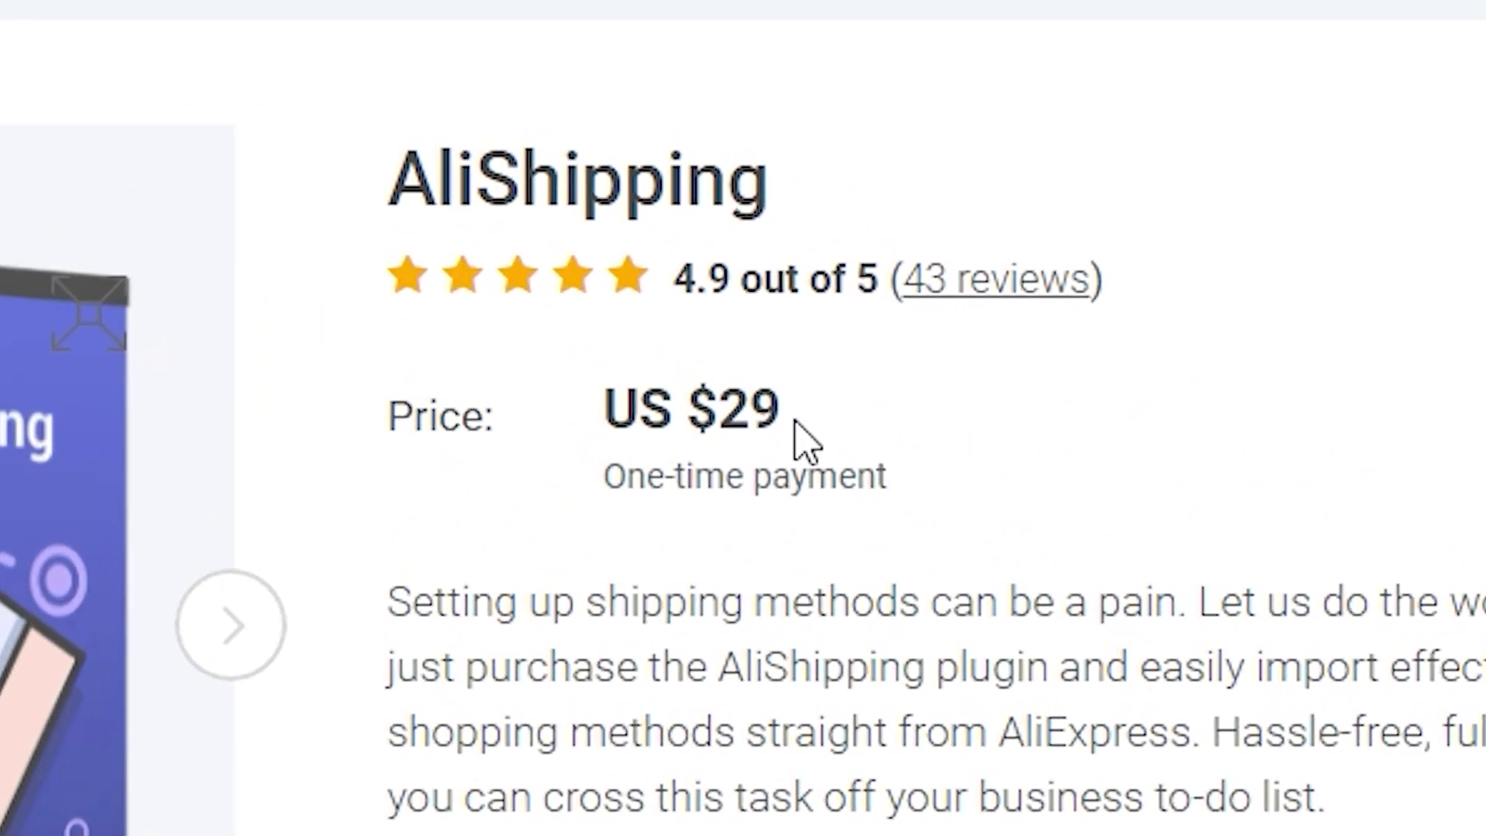
Step: Highlight the US $29 one-time price of the AliShipping add-on, then start buying it with BUY NOW
drag(631, 274, 519, 261)
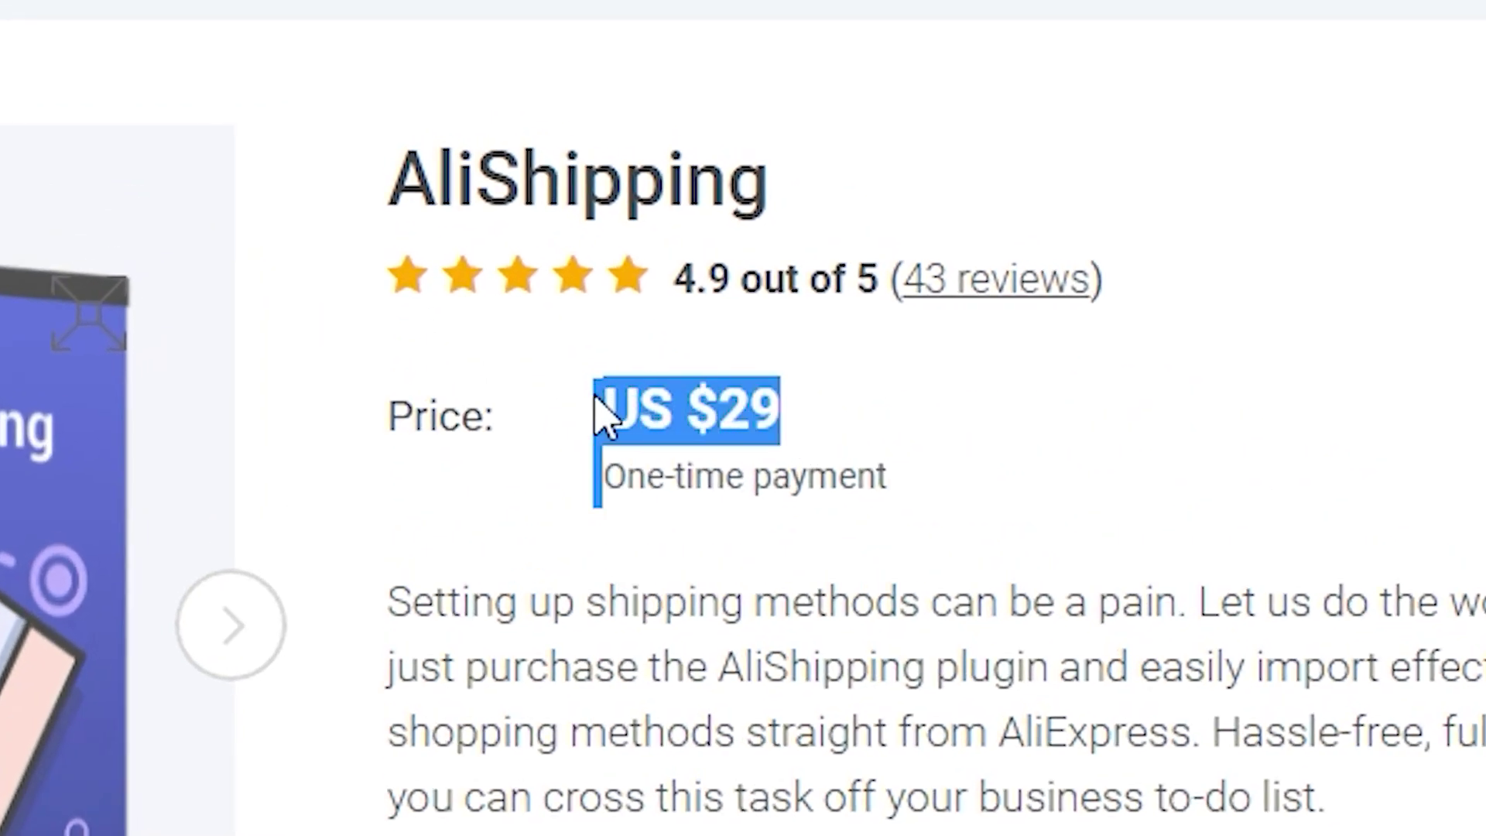
drag(854, 487, 612, 495)
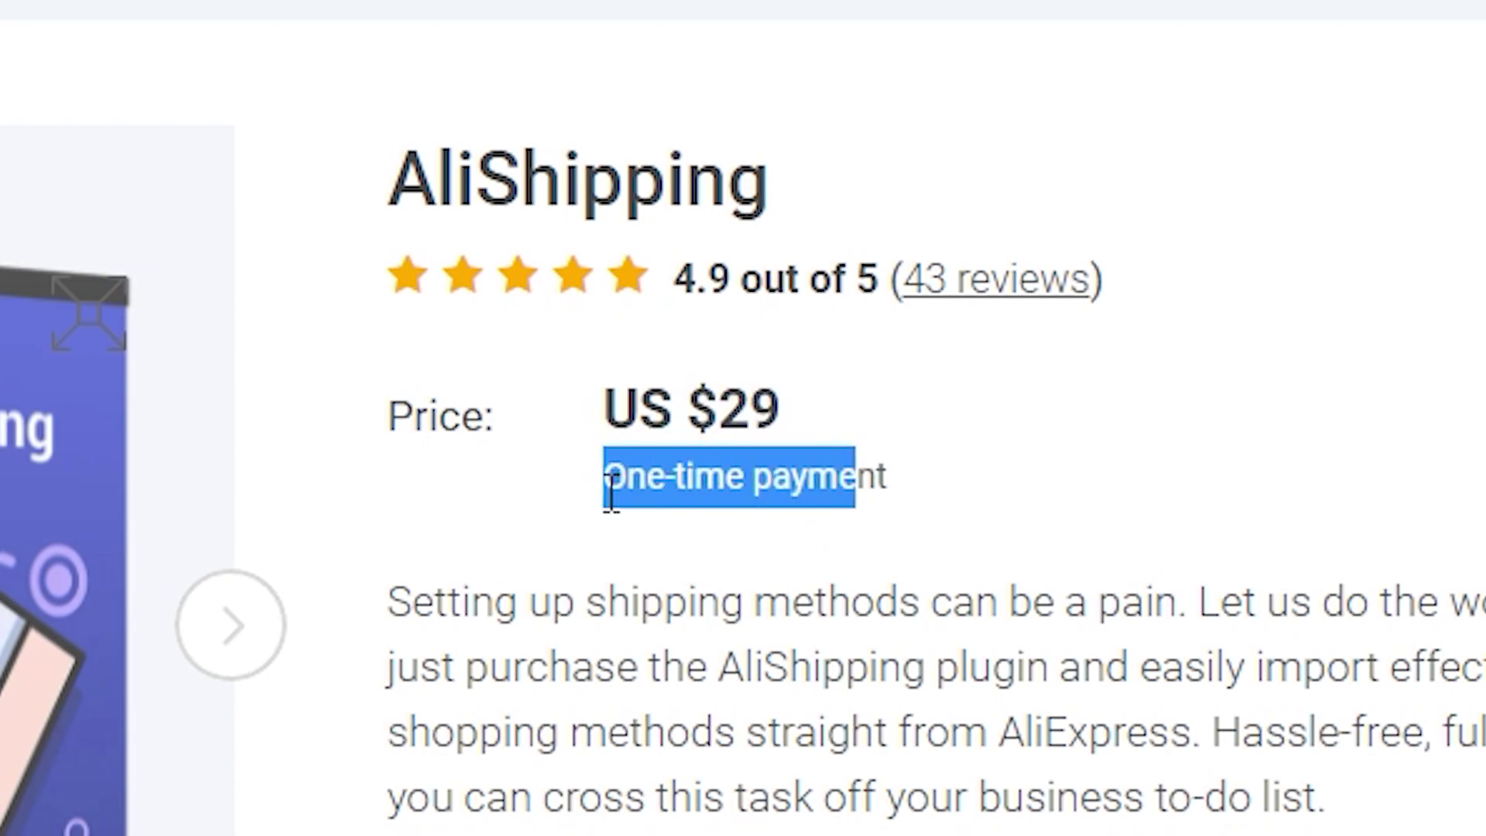
click(809, 491)
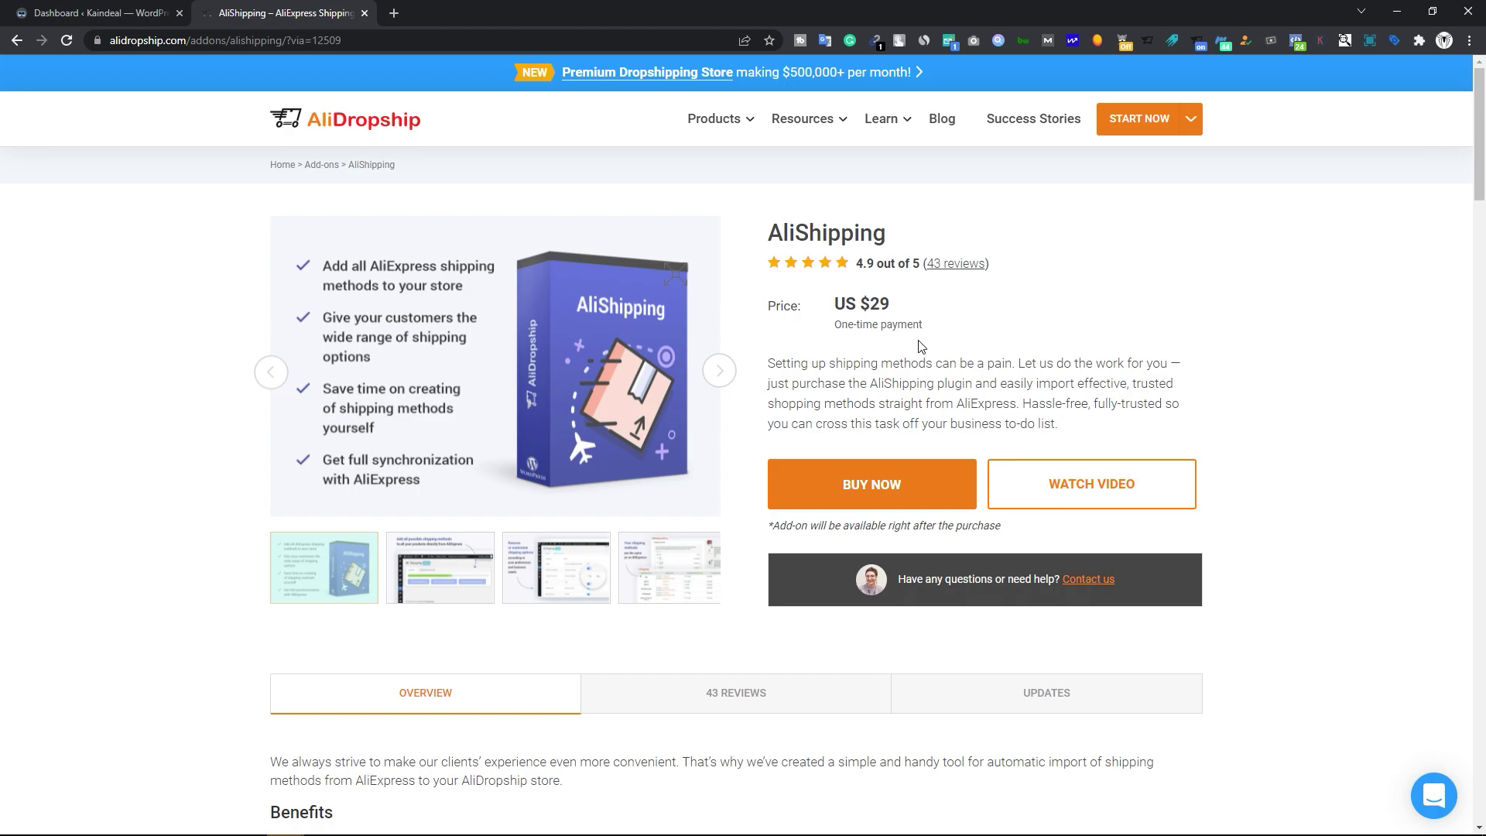
click(868, 490)
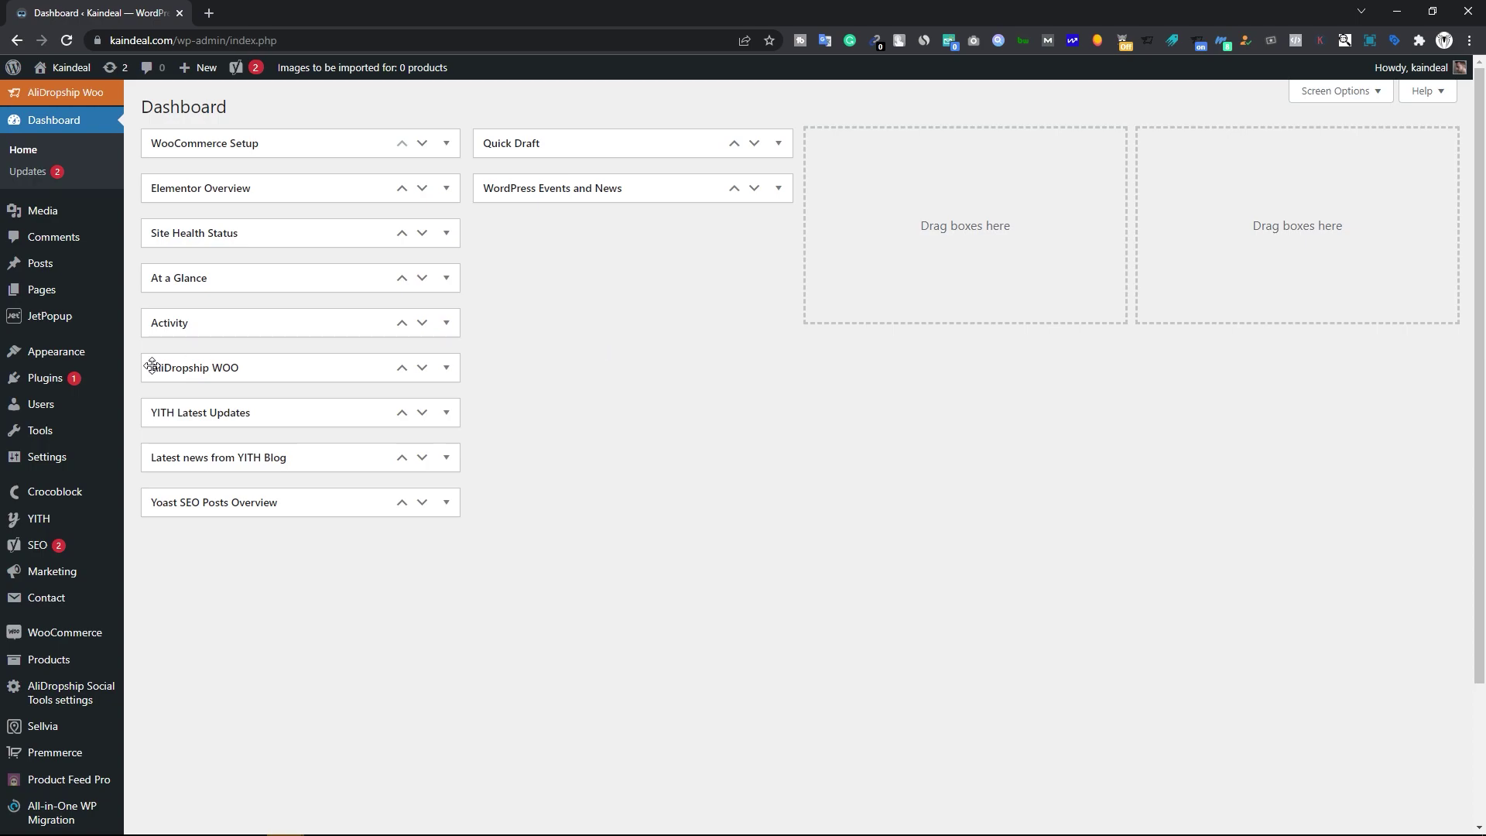
Step: Bring up the Add Plugins zip upload form, then expand the AliDropship Woo admin menu
mouse_move(50, 393)
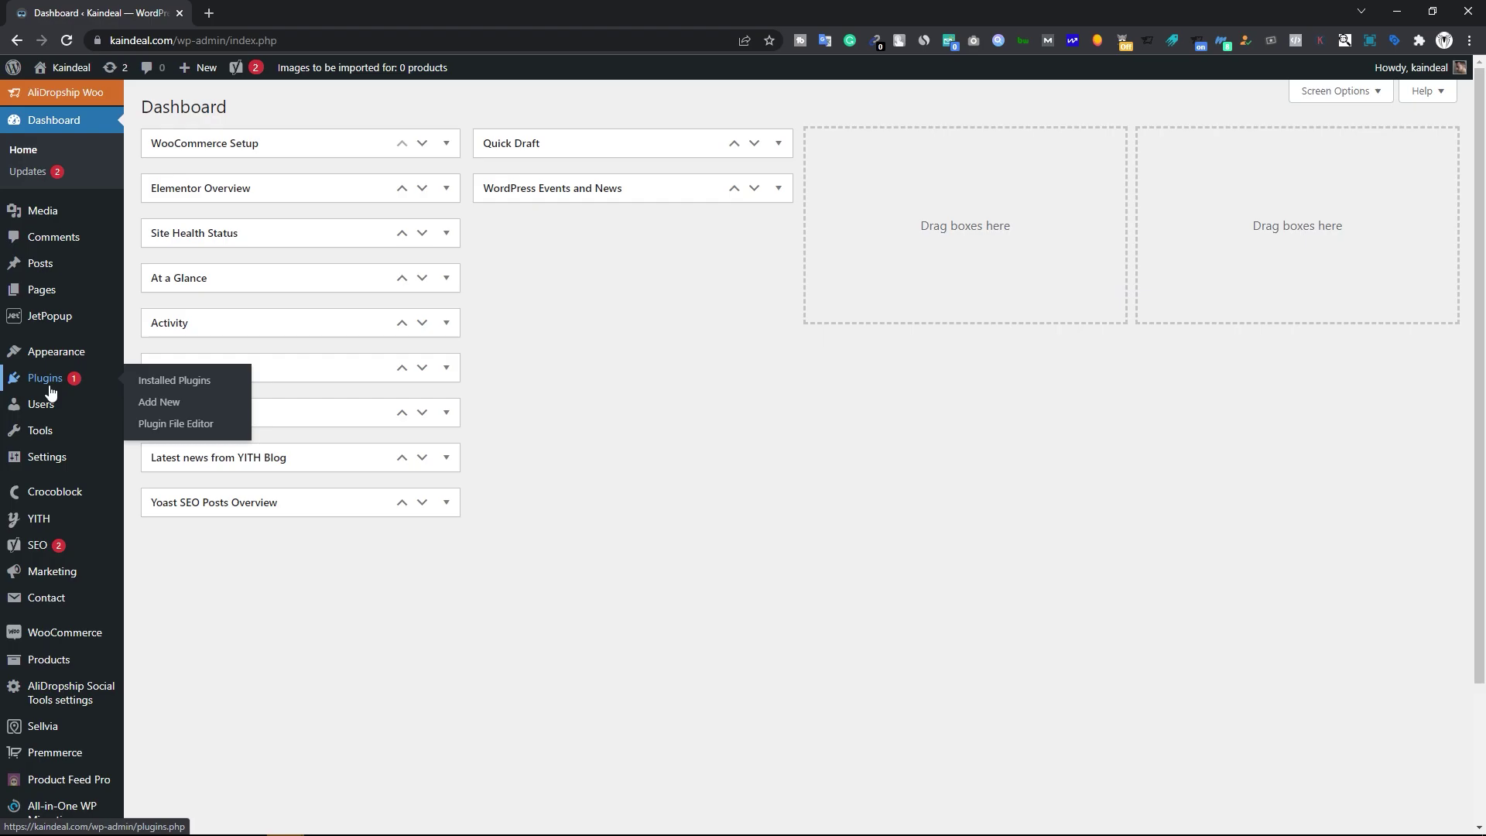
click(155, 403)
click(291, 109)
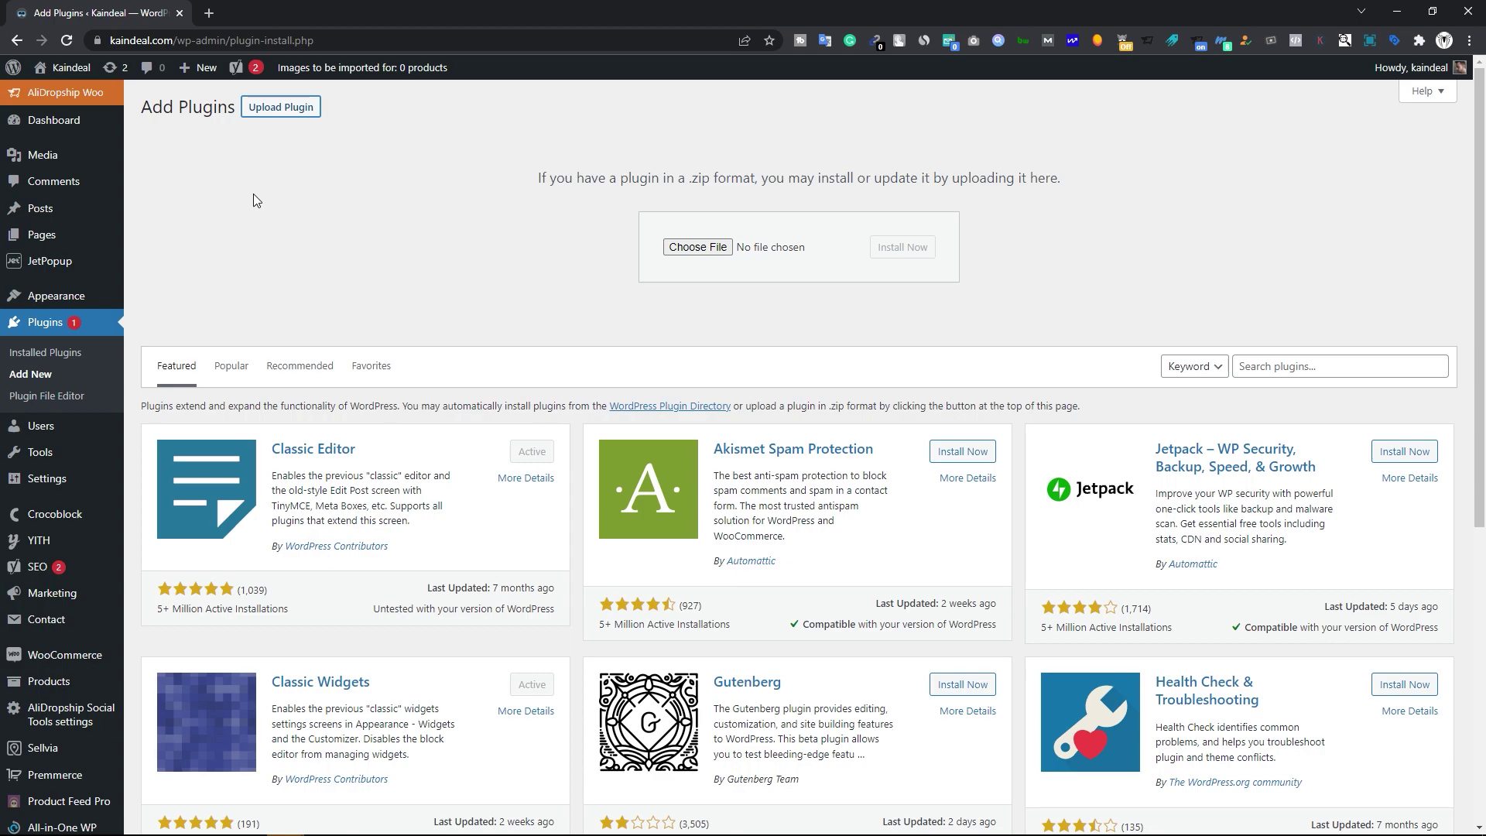
click(37, 95)
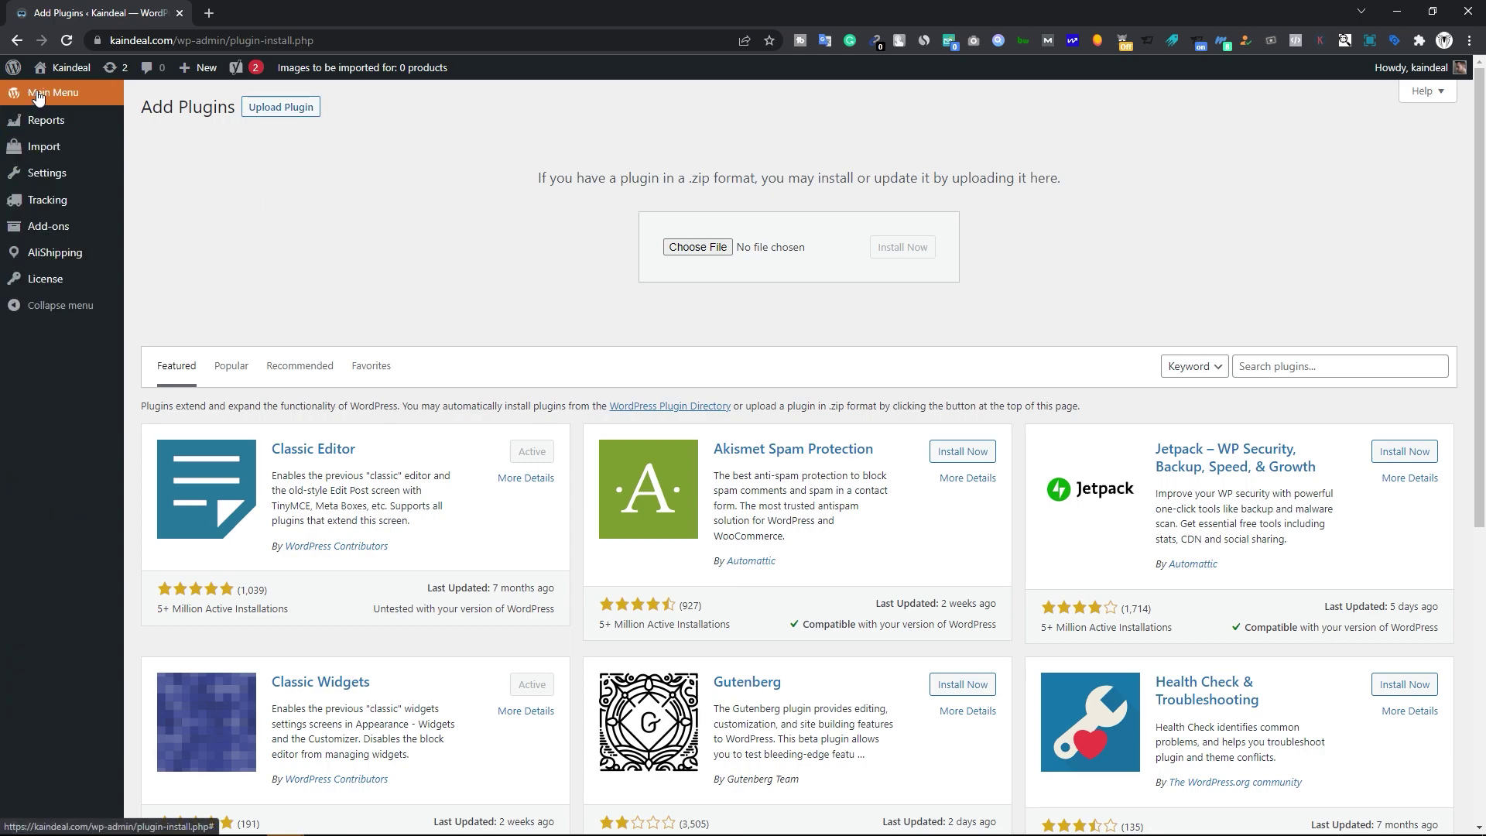
Step: Open the AliShipping page from the AliDropship menu, with the shipping data upload at 9%, update 1 of 11
click(56, 260)
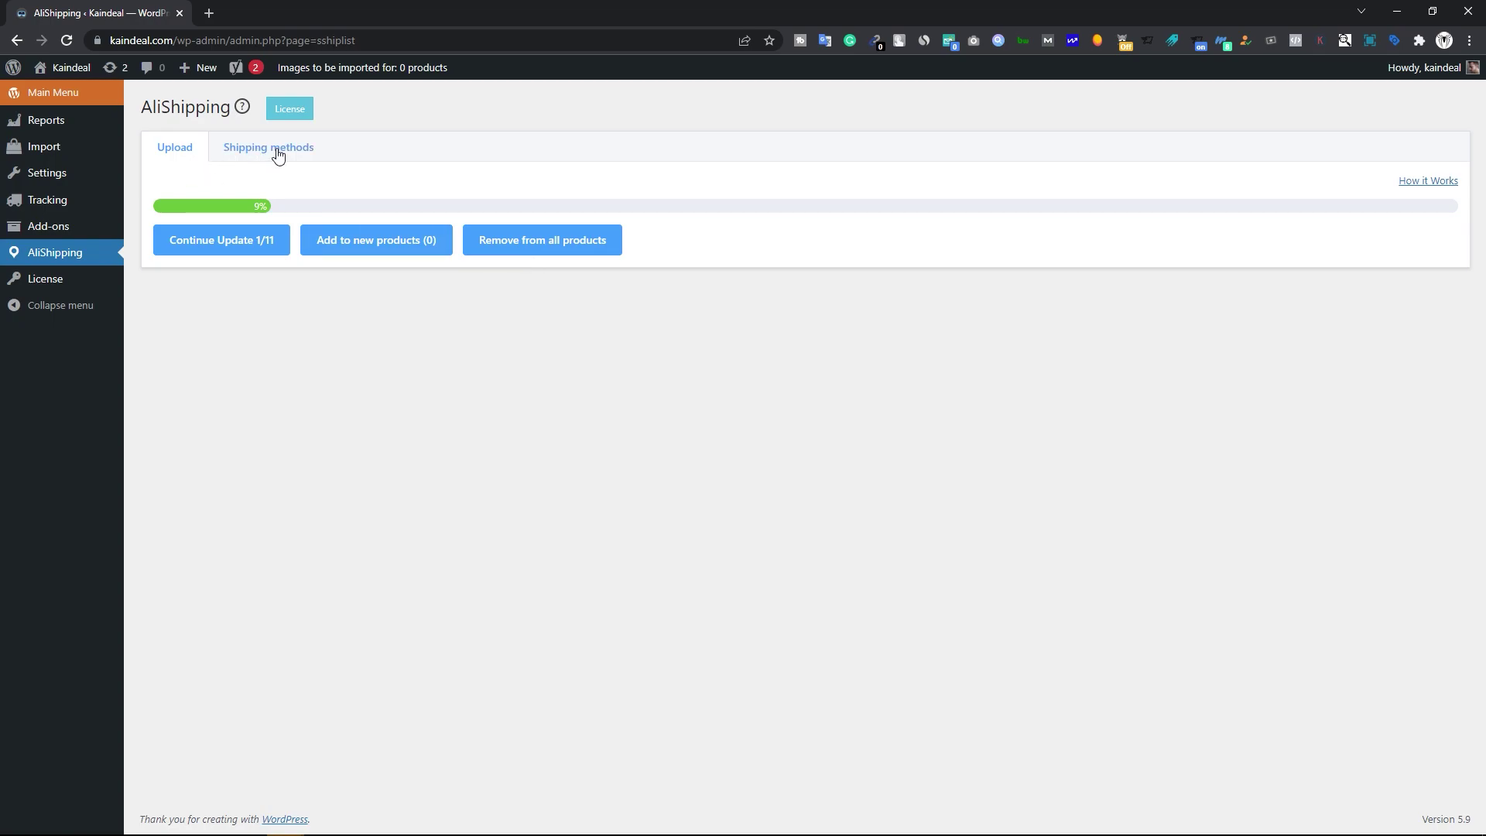
Step: On the Shipping methods settings, turn 'Show ePacket as a FREE shipping option' on and back off
click(570, 147)
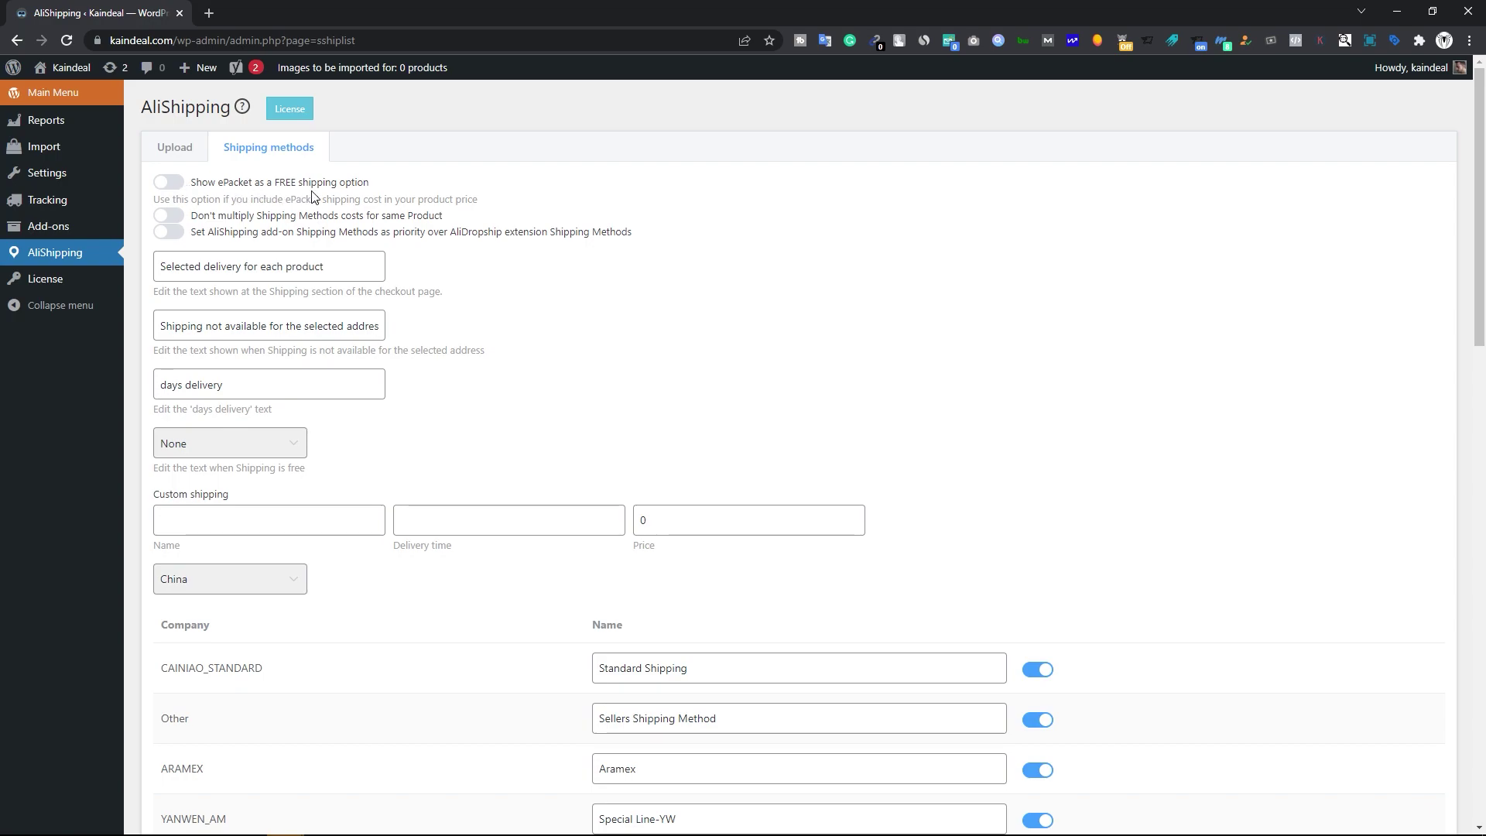
click(169, 182)
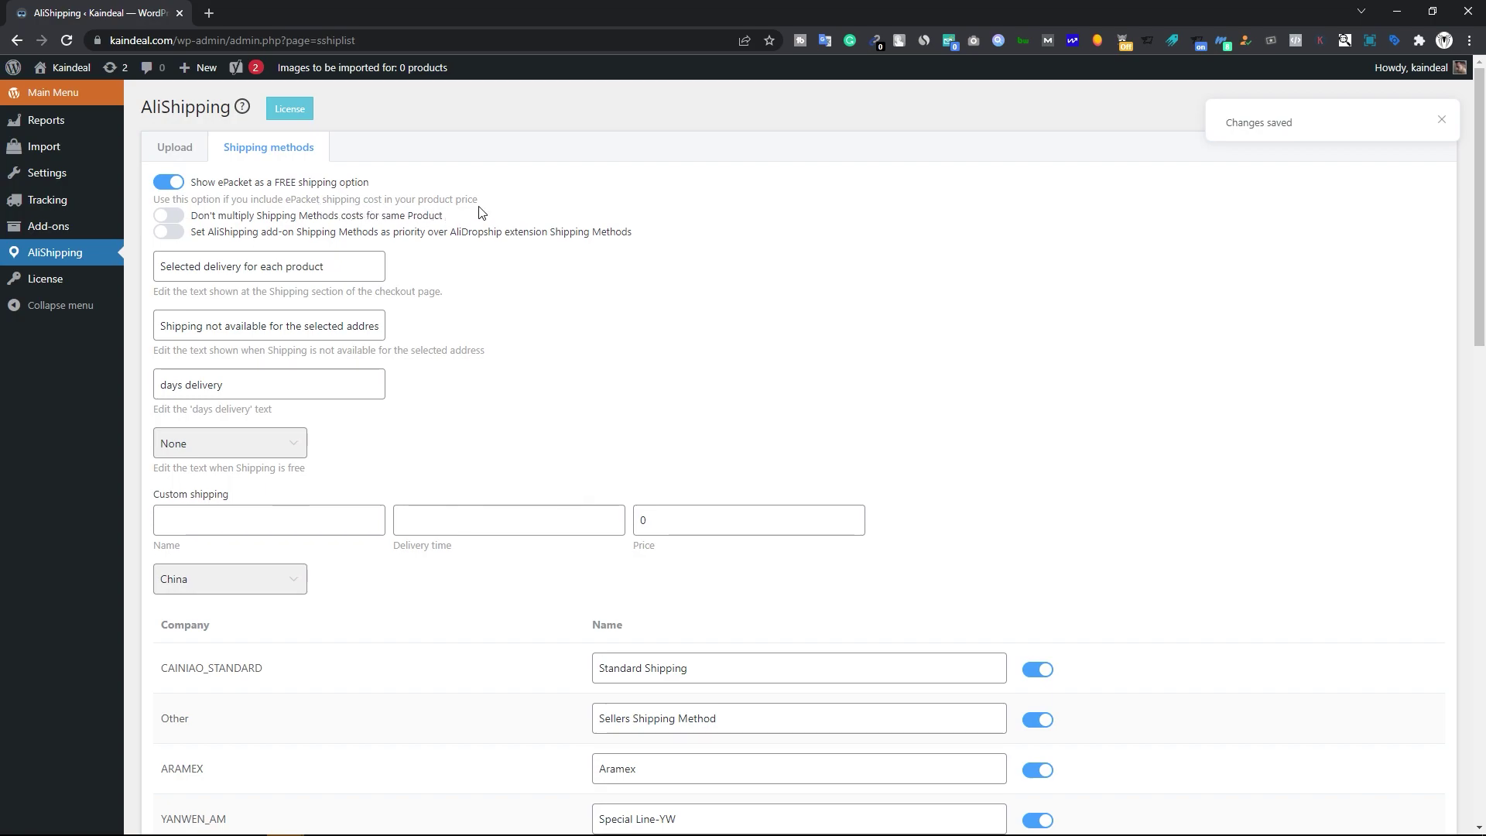
click(175, 184)
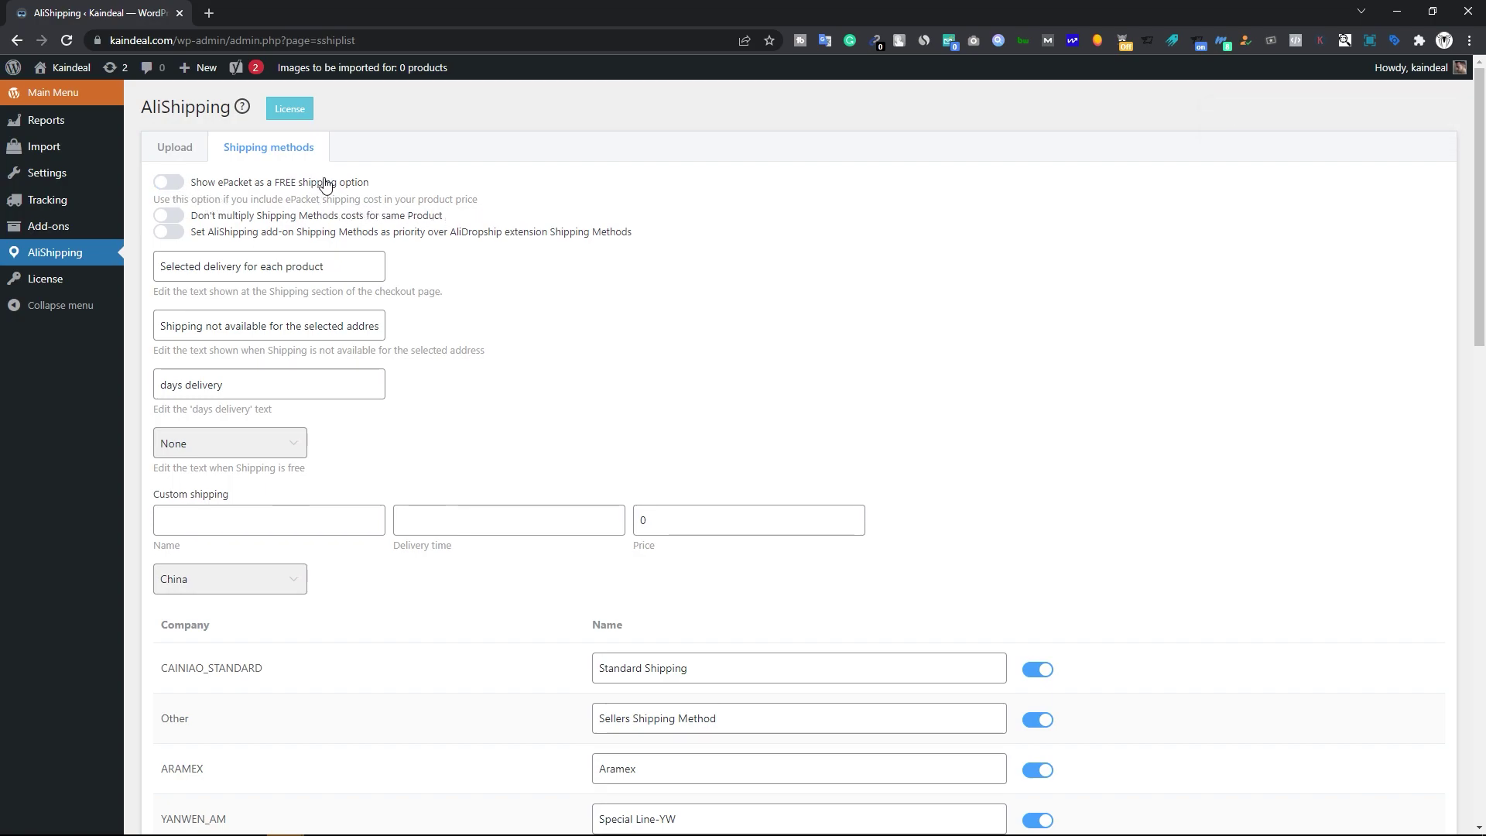
Step: Review the checkout shipping and shipping-unavailable message texts, then look through the enabled carrier list
drag(382, 267, 158, 269)
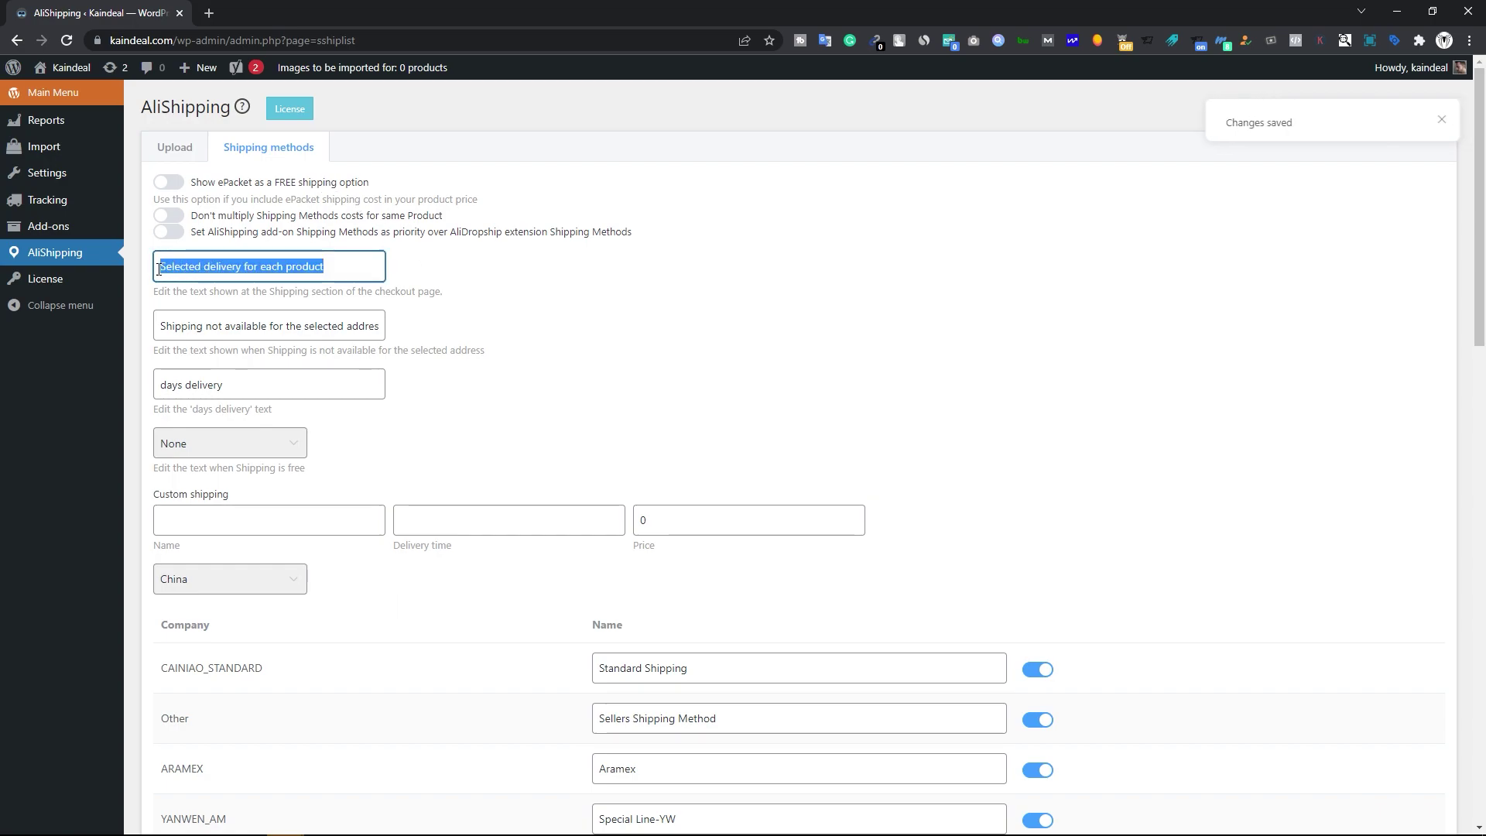
drag(312, 325, 151, 328)
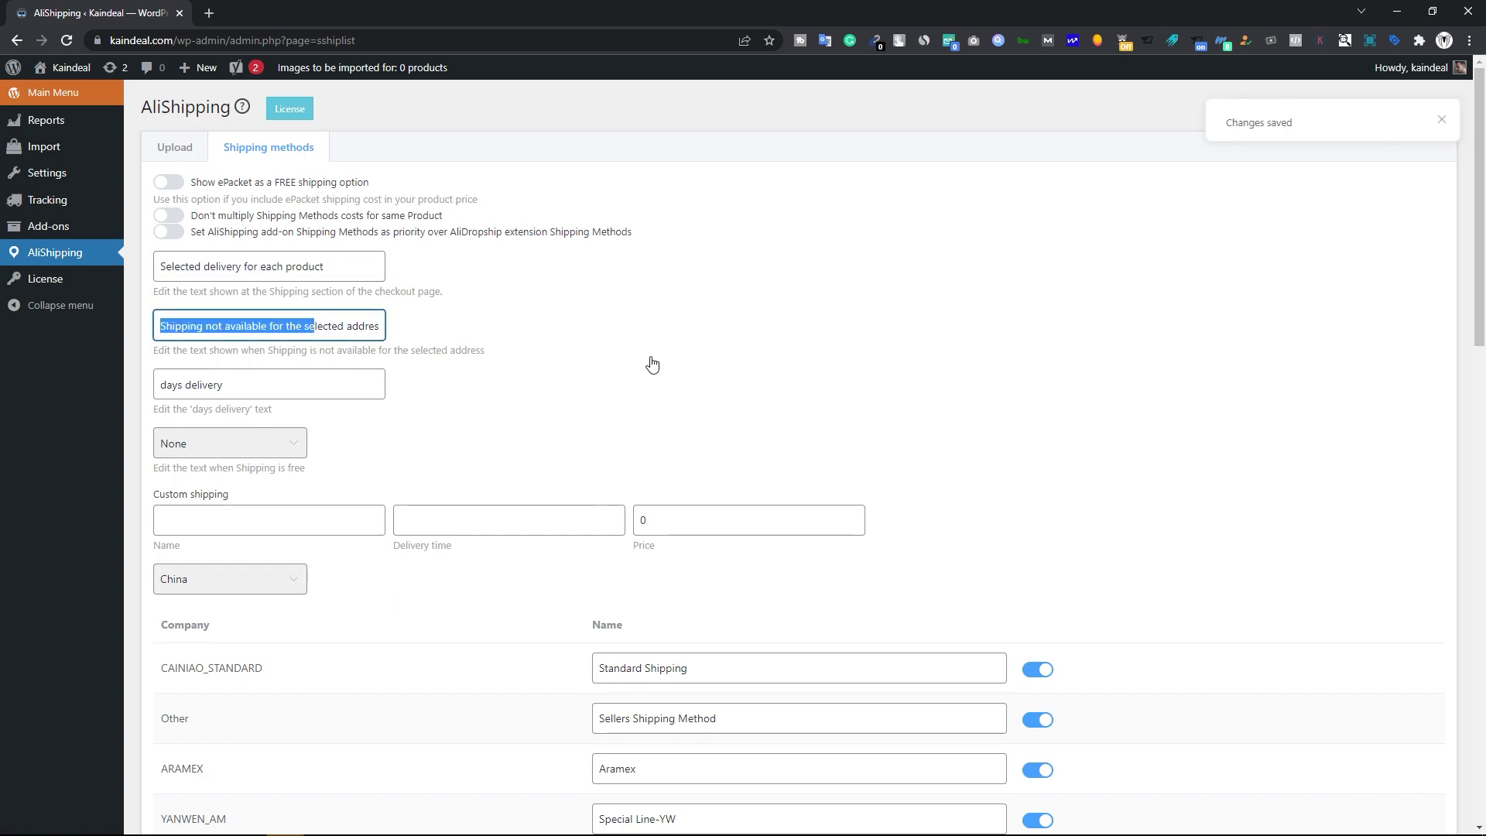
scroll(688, 421, down, 1)
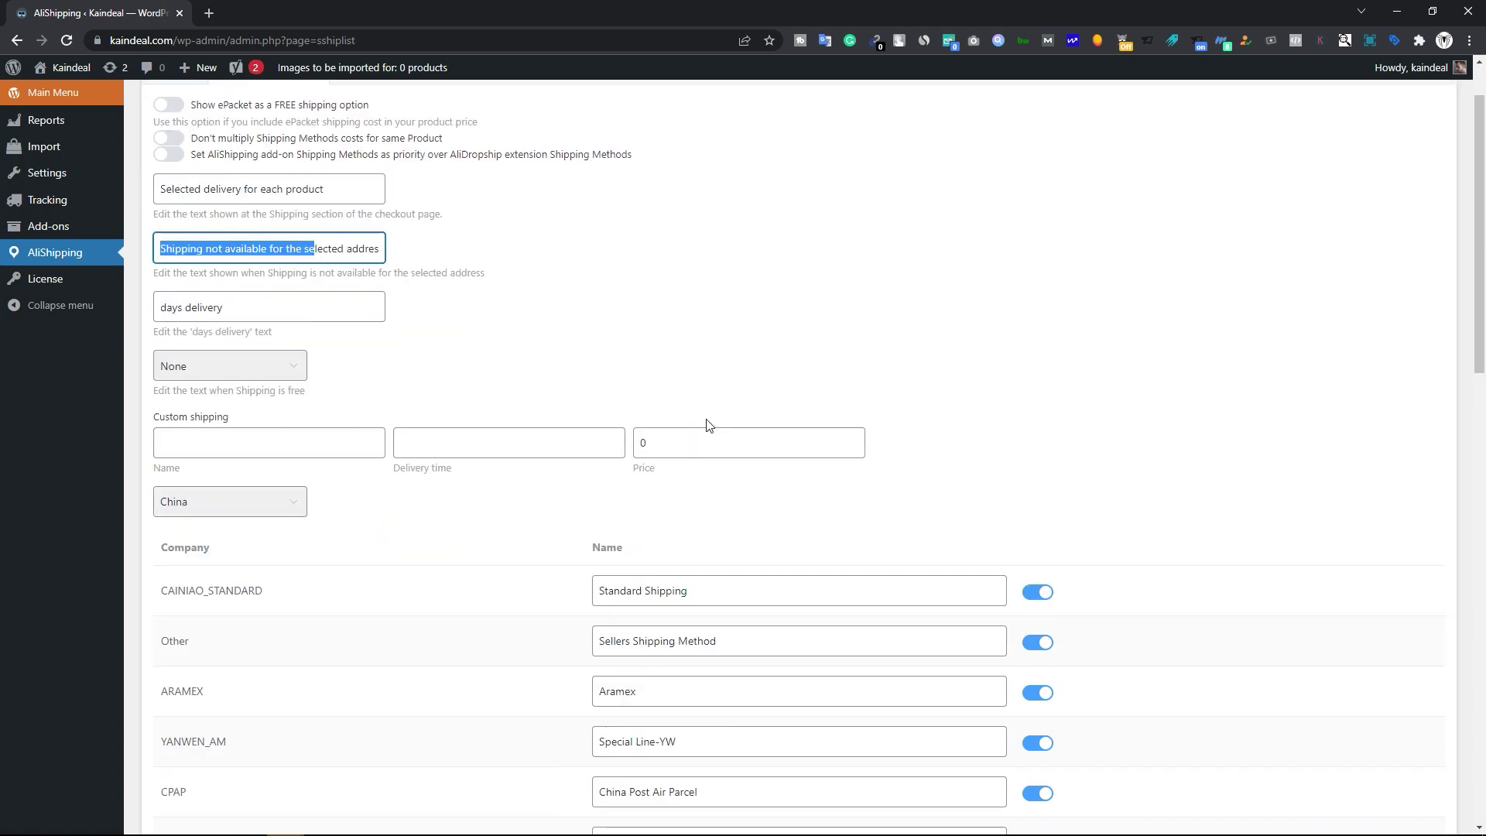
scroll(531, 410, down, 2)
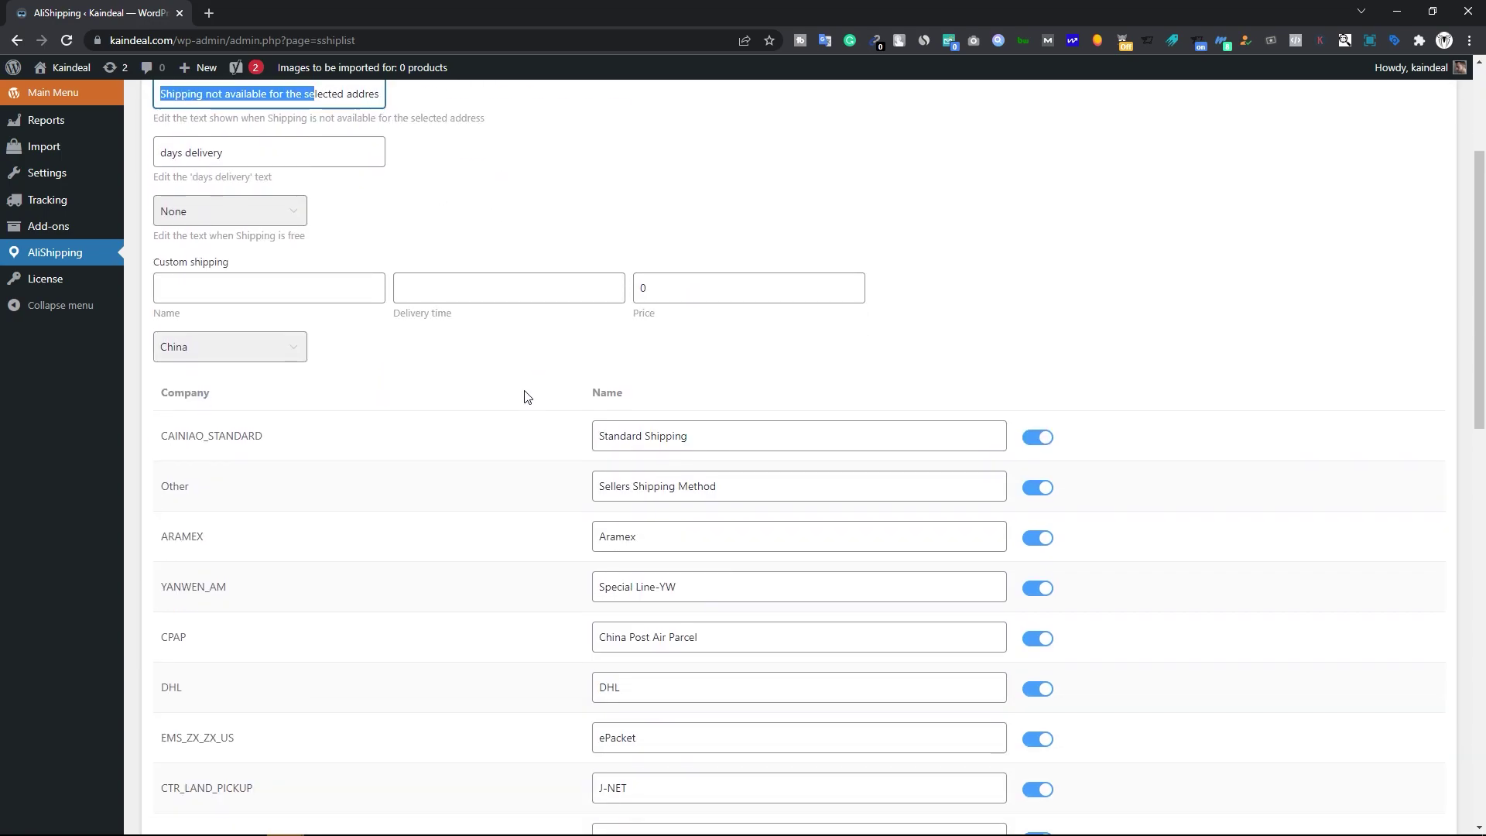
scroll(525, 395, down, 3)
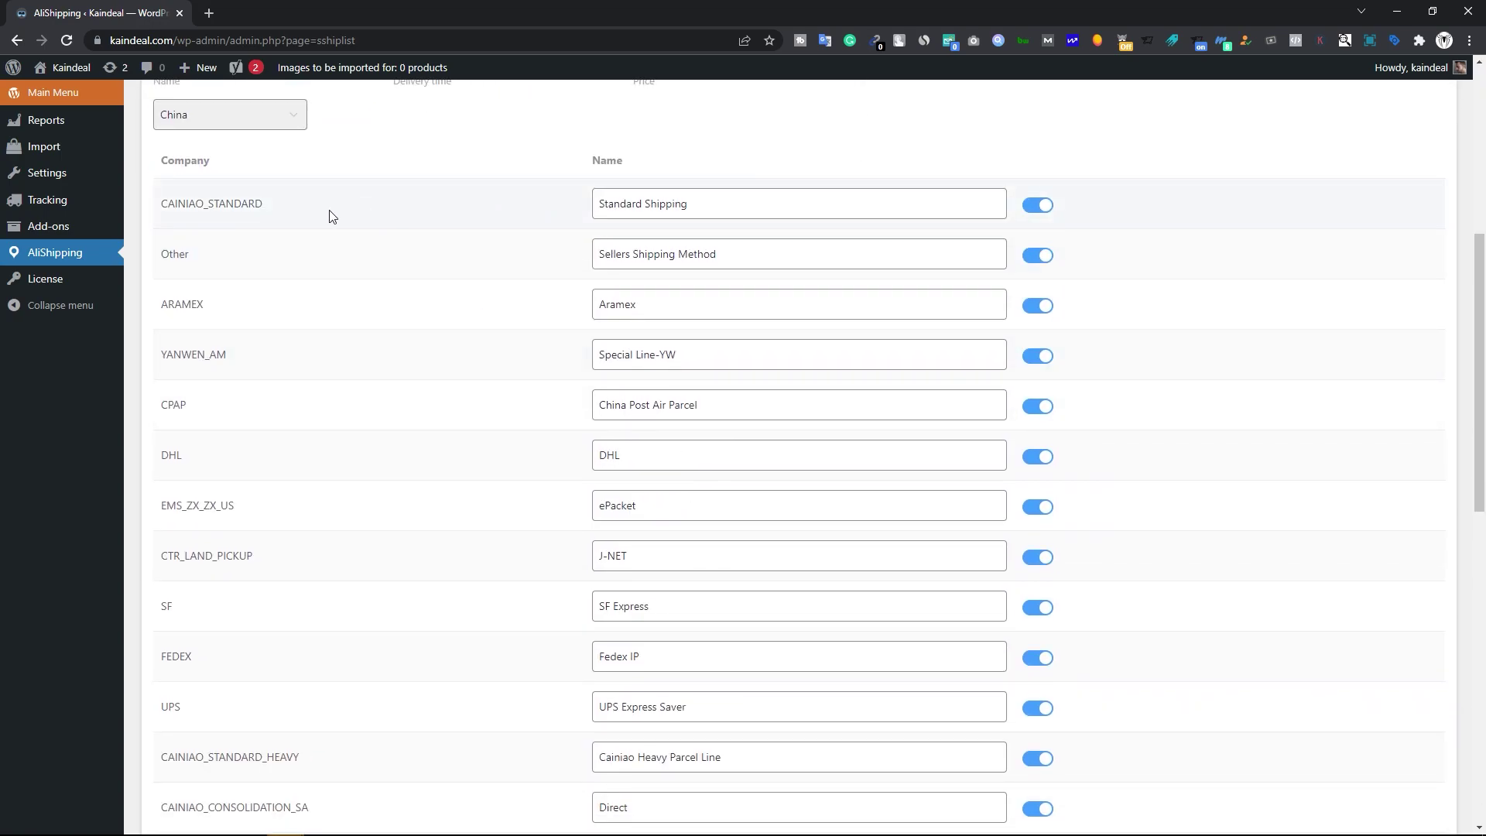
scroll(481, 272, down, 9)
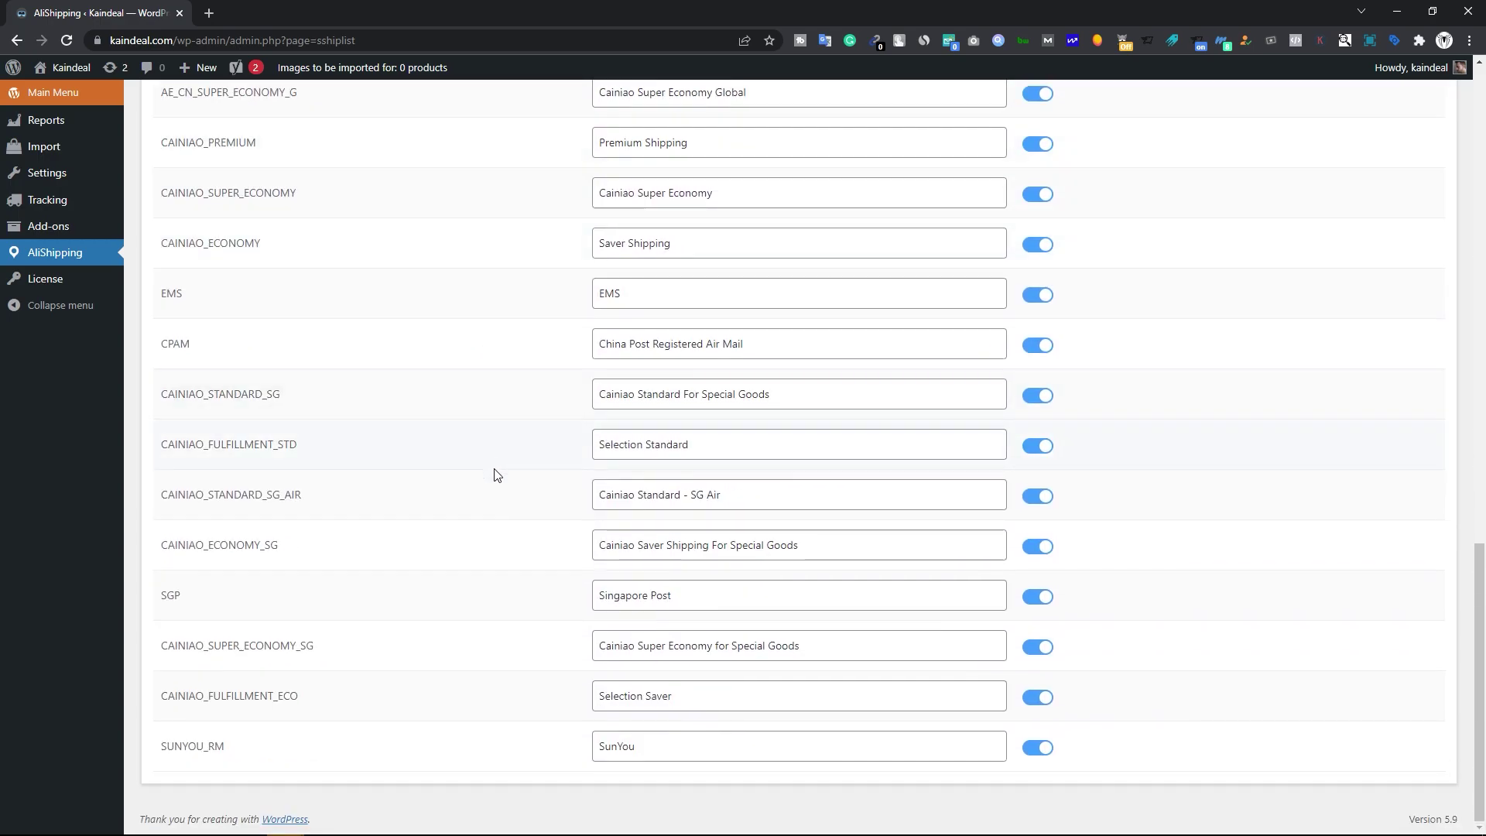
scroll(491, 468, up, 12)
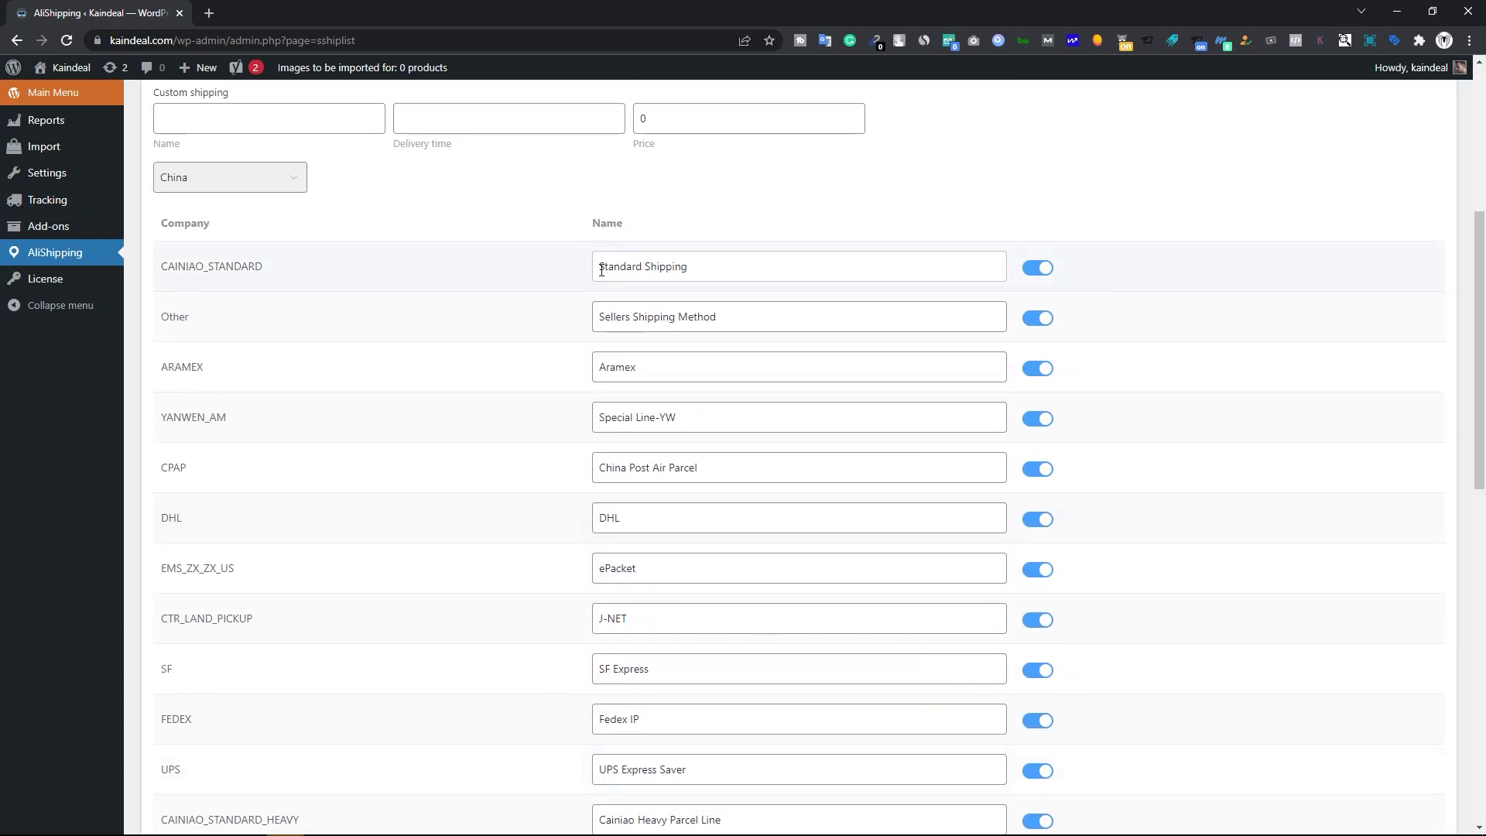
click(600, 270)
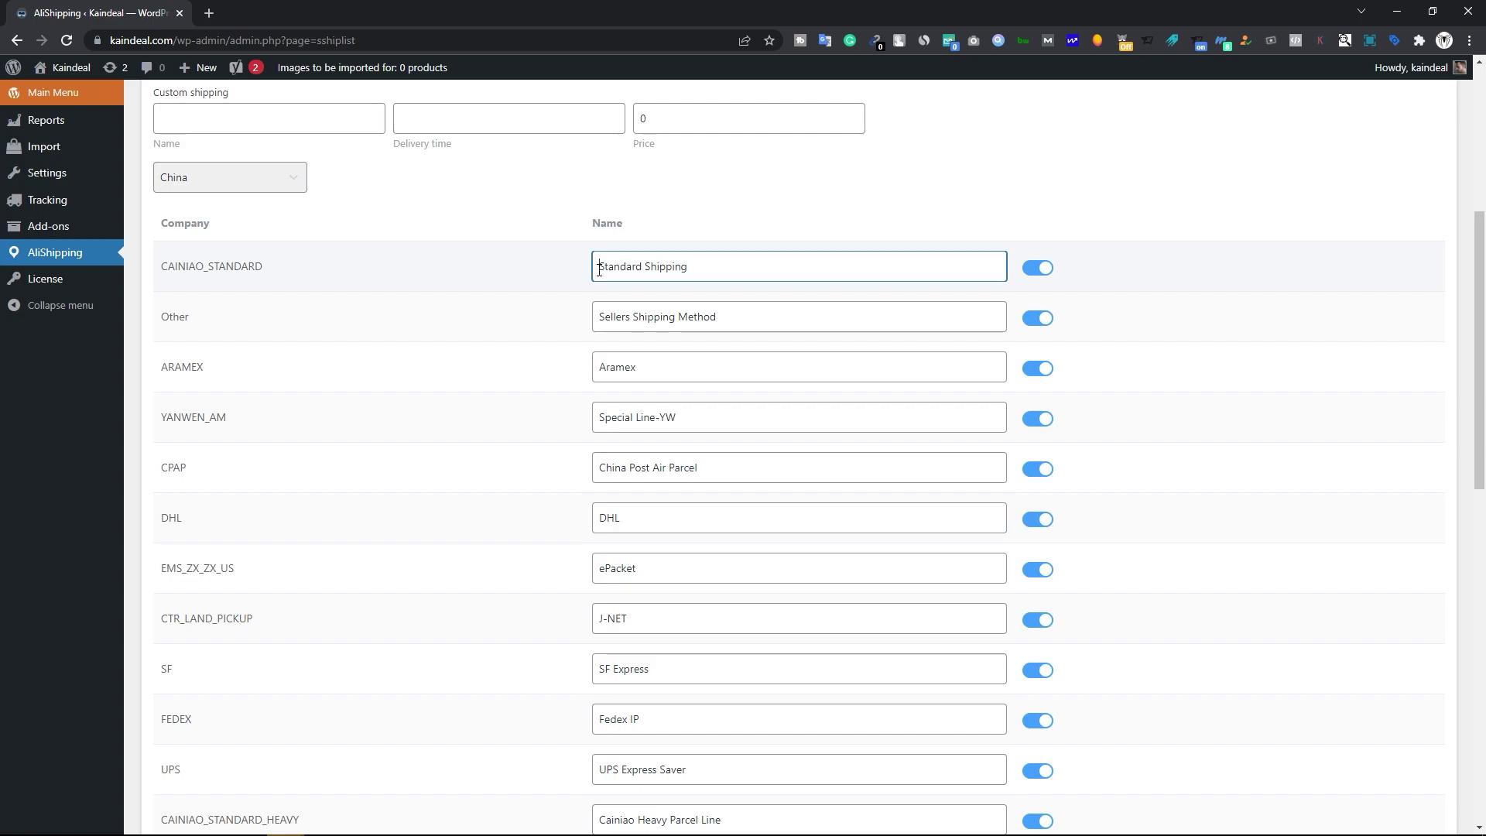
text(Aliexpress)
drag(650, 272, 555, 272)
key(BackSpace)
click(1115, 272)
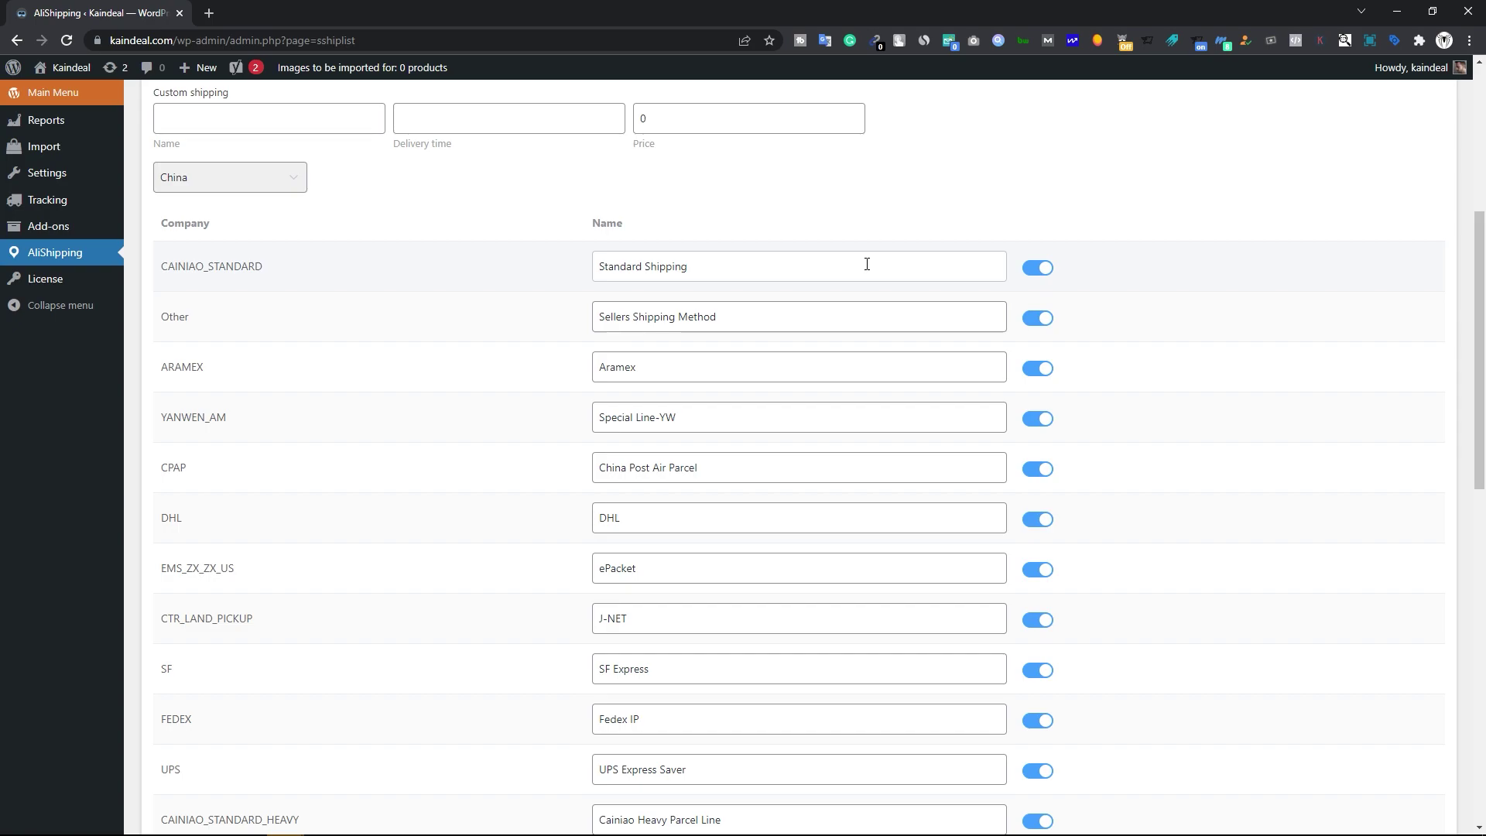
scroll(754, 366, down, 5)
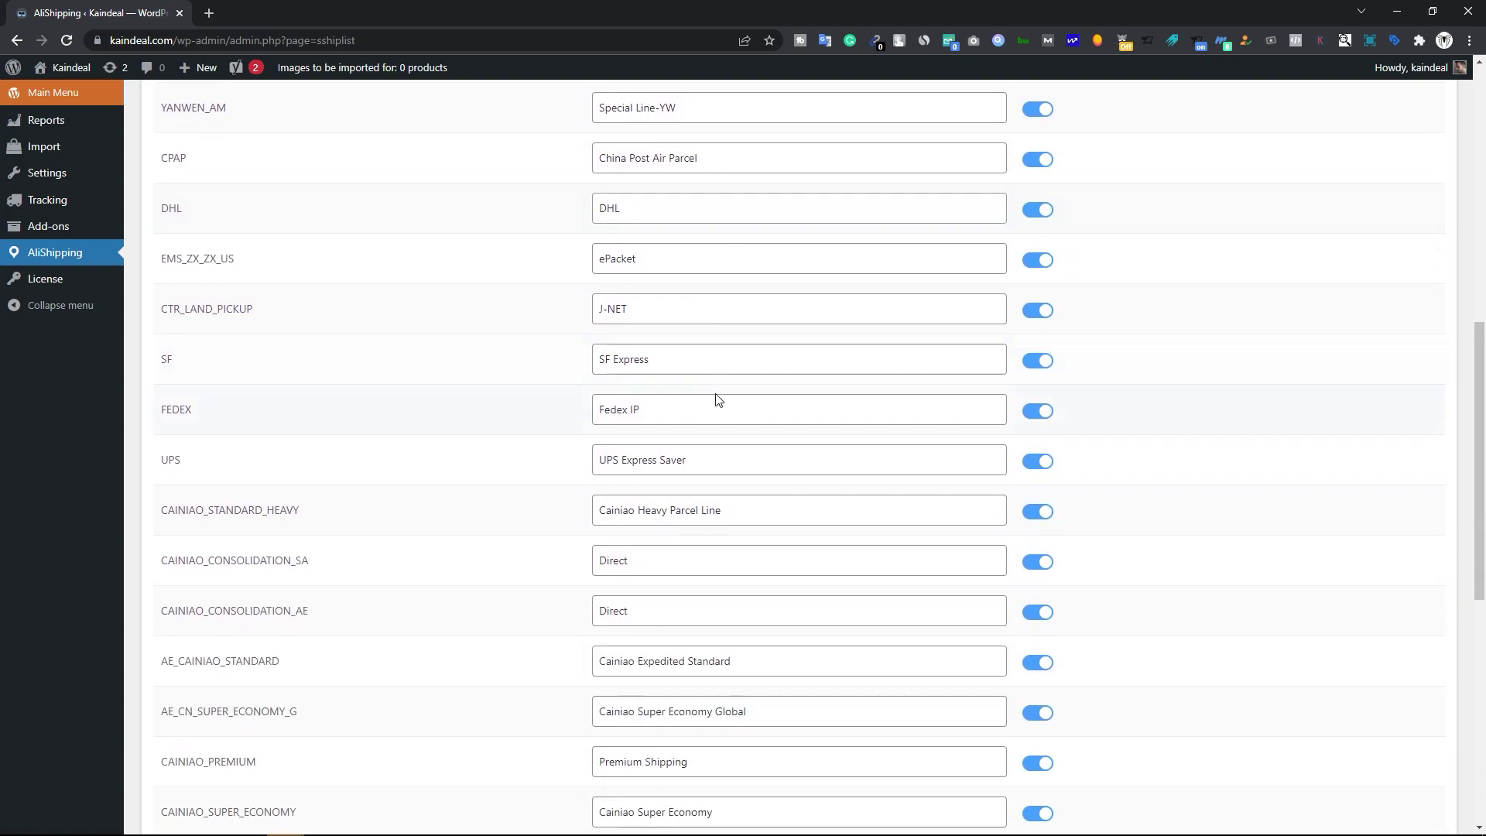
scroll(713, 403, down, 3)
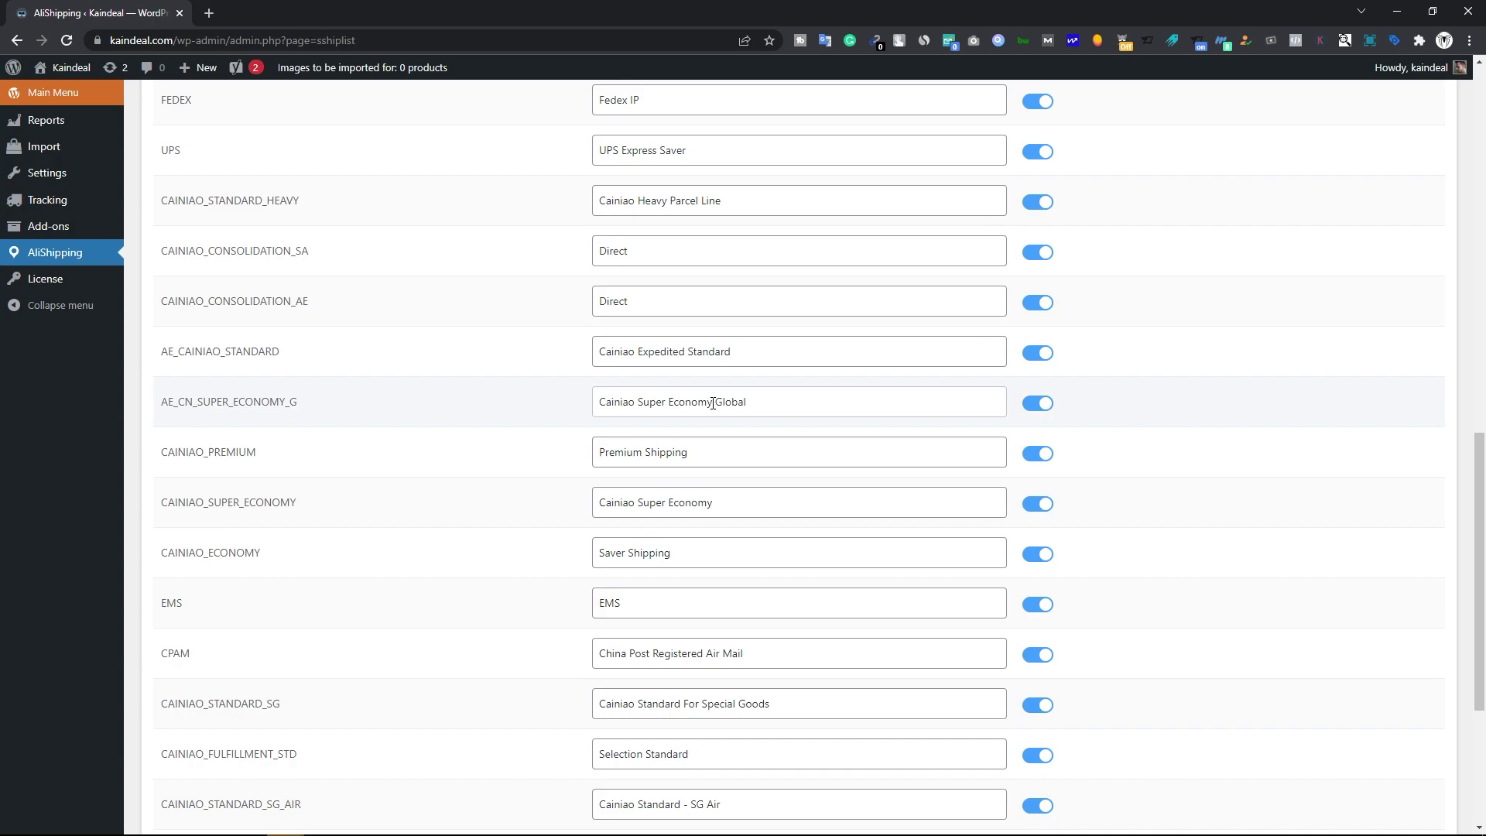
scroll(712, 402, down, 4)
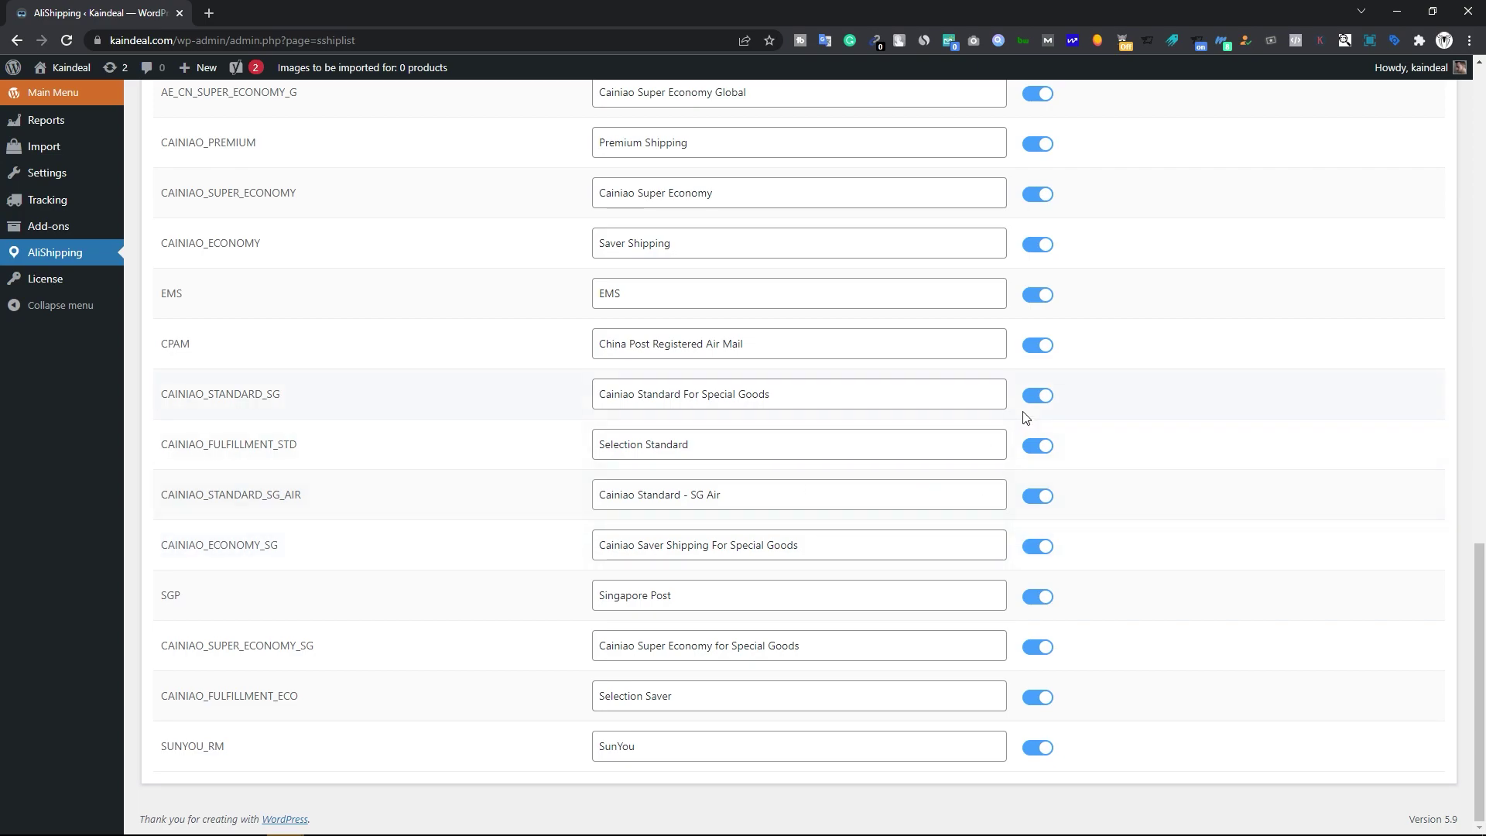
scroll(1037, 407, up, 1)
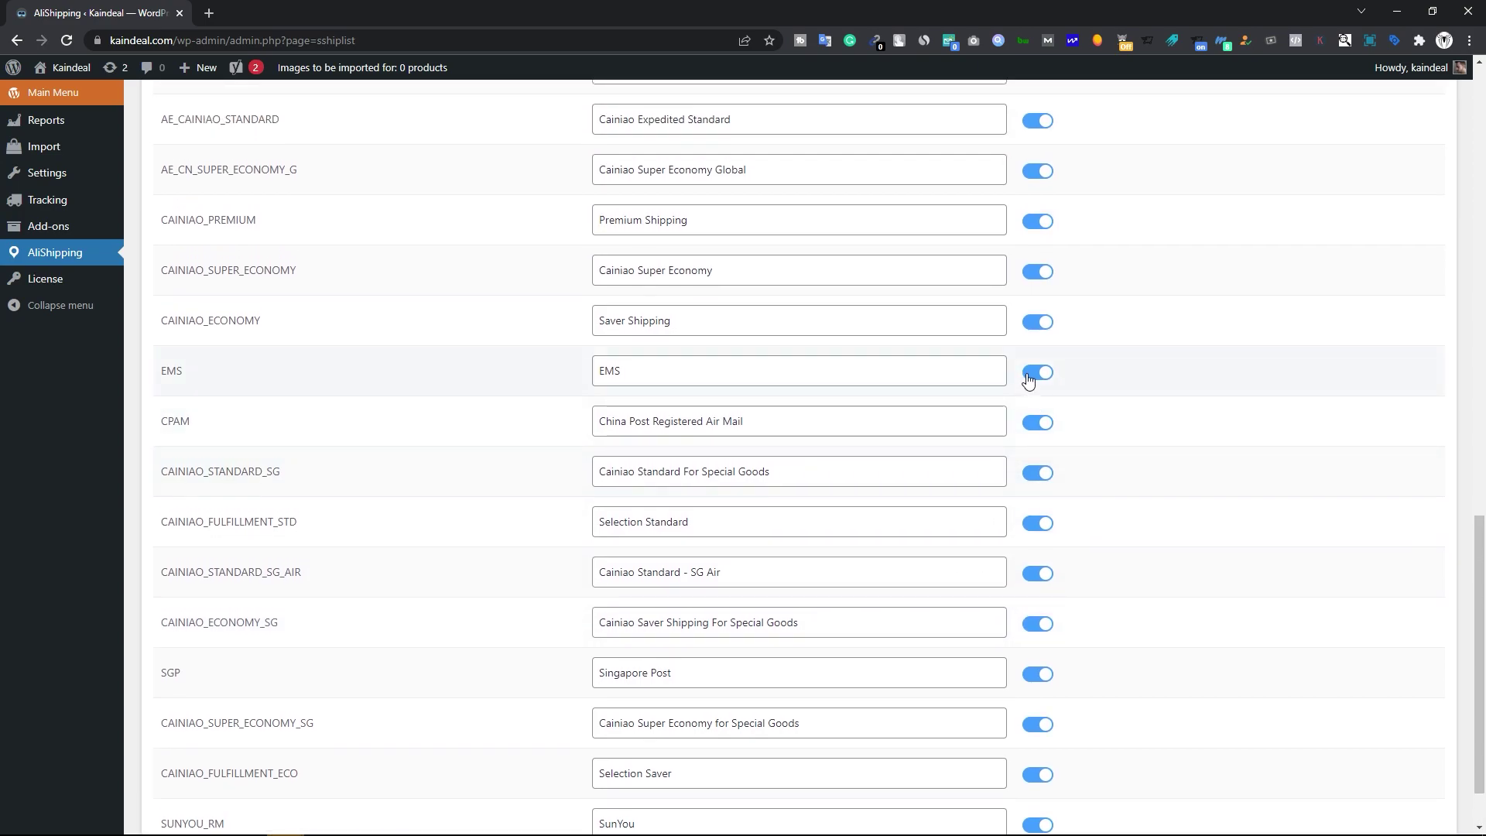
click(1029, 378)
click(1037, 322)
click(1035, 273)
click(1038, 272)
click(1041, 322)
click(1048, 375)
click(1051, 382)
scroll(802, 414, up, 15)
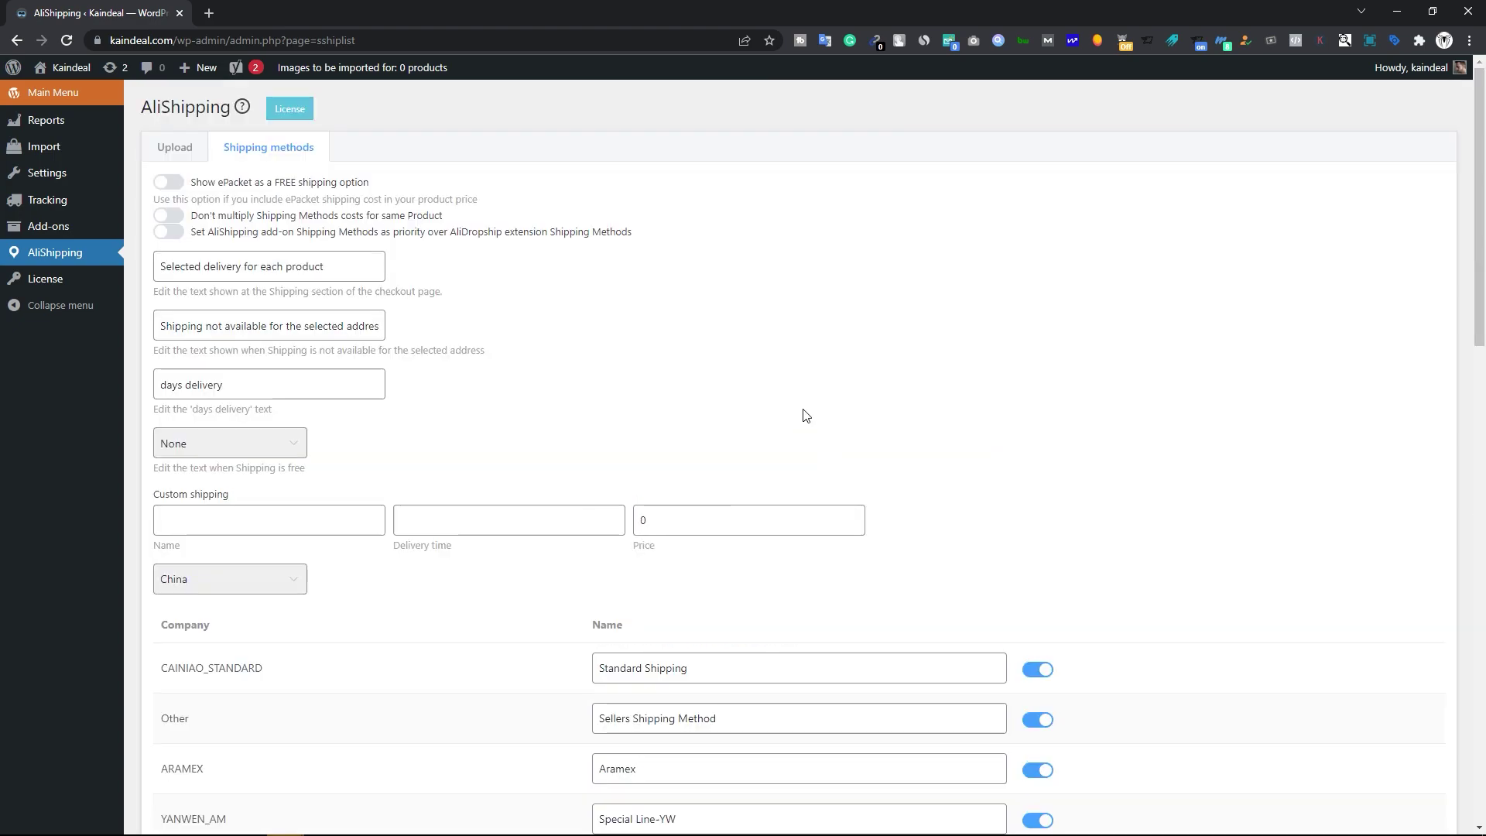
Step: Resume the AliShipping product shipping update from the Upload tab with Continue Update 1/11
click(191, 149)
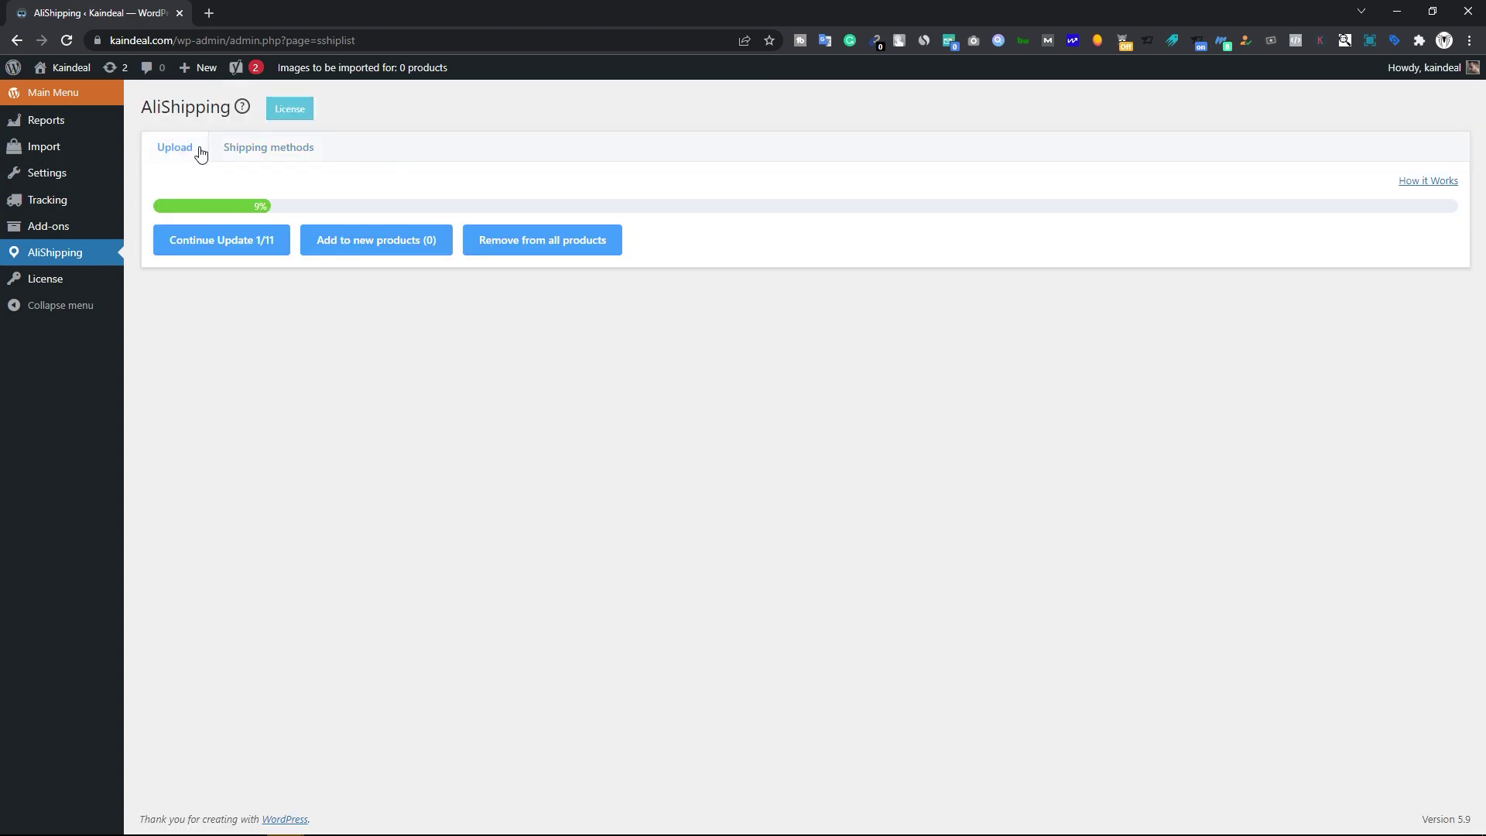
click(213, 247)
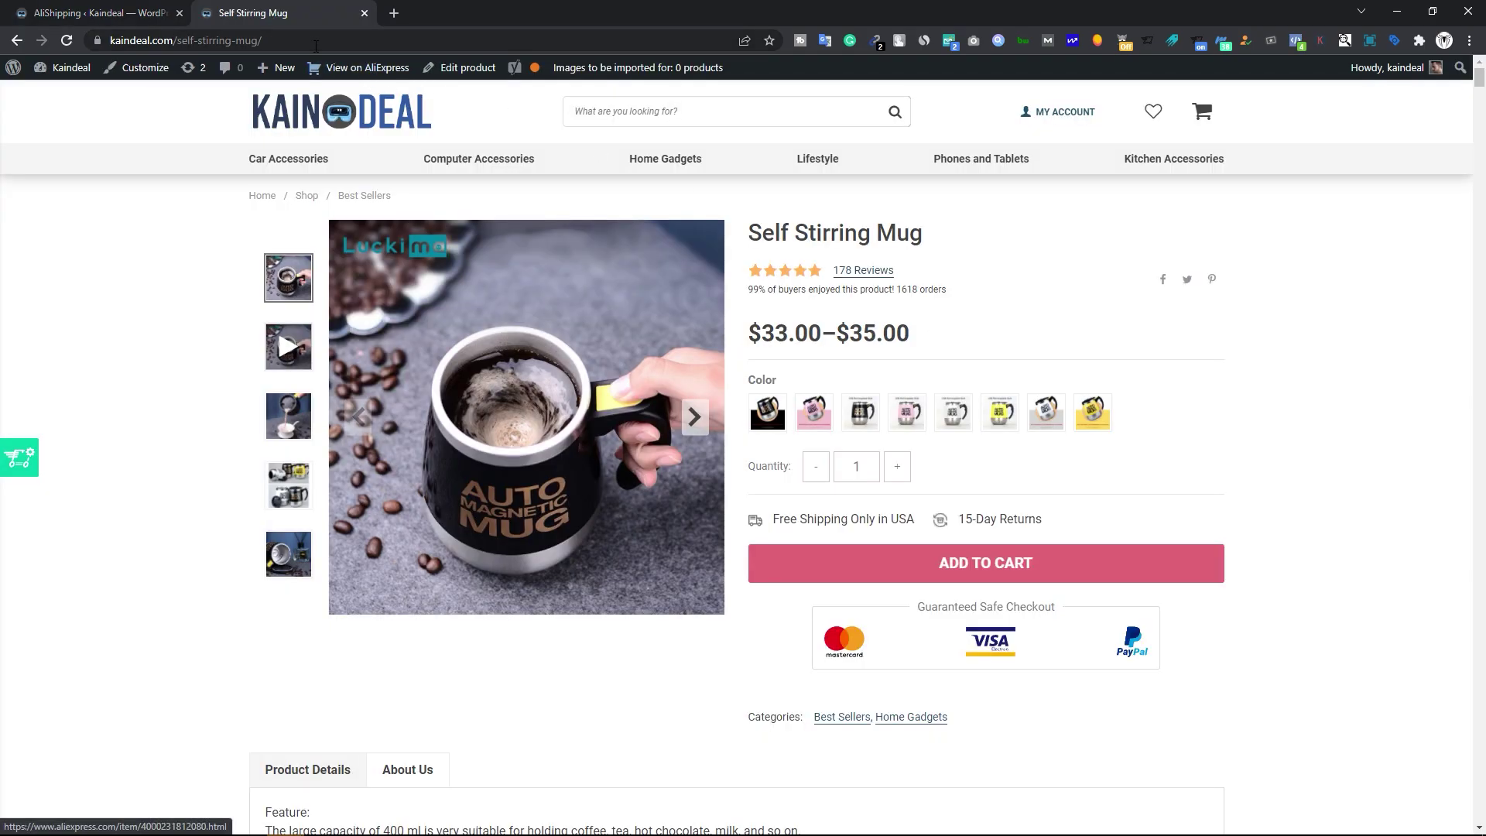
Step: Open the Self Stirring Mug product page in a private Incognito window
click(314, 43)
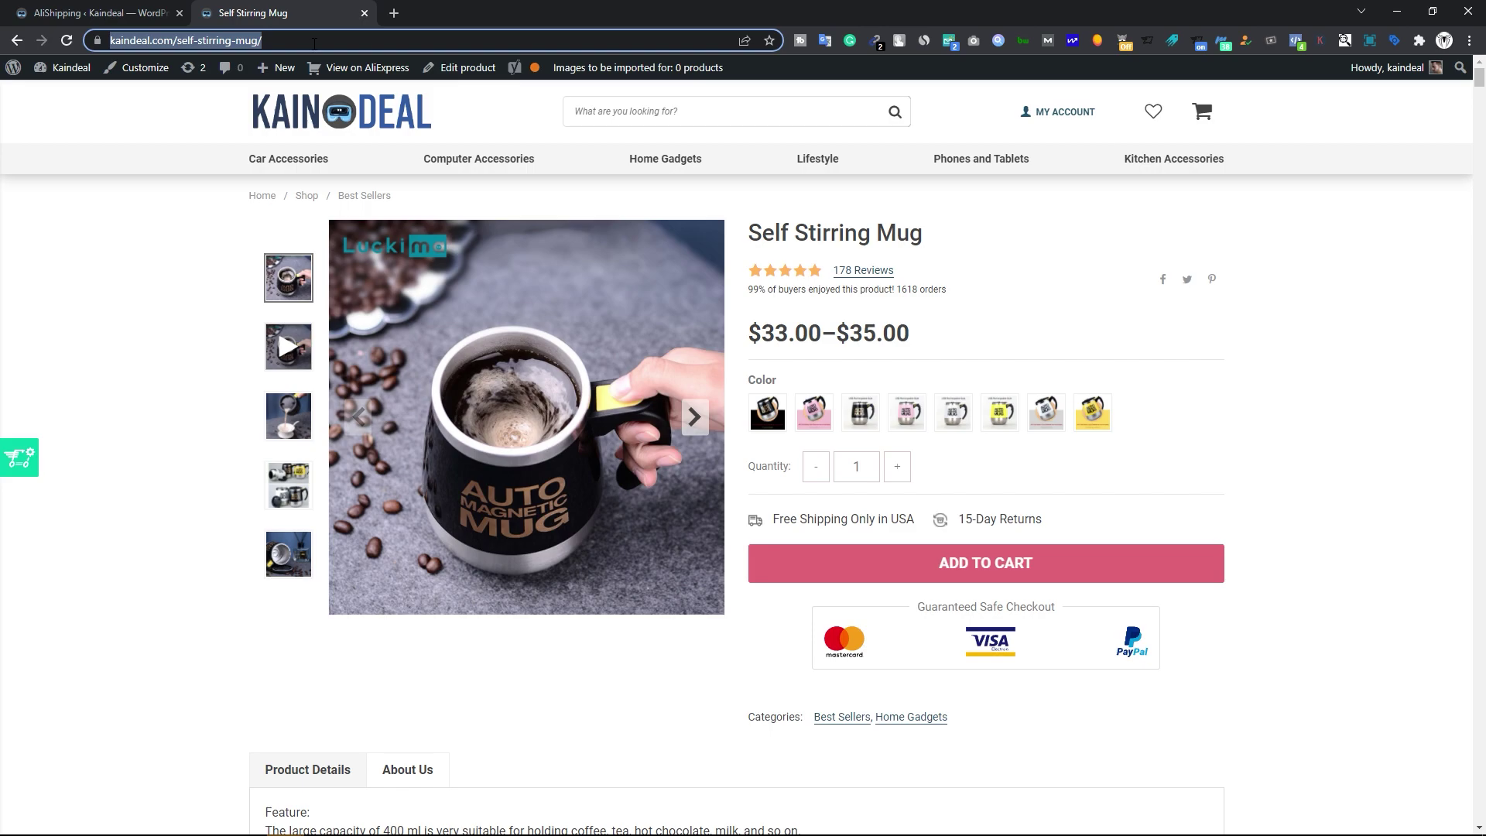
click(1469, 41)
click(1354, 103)
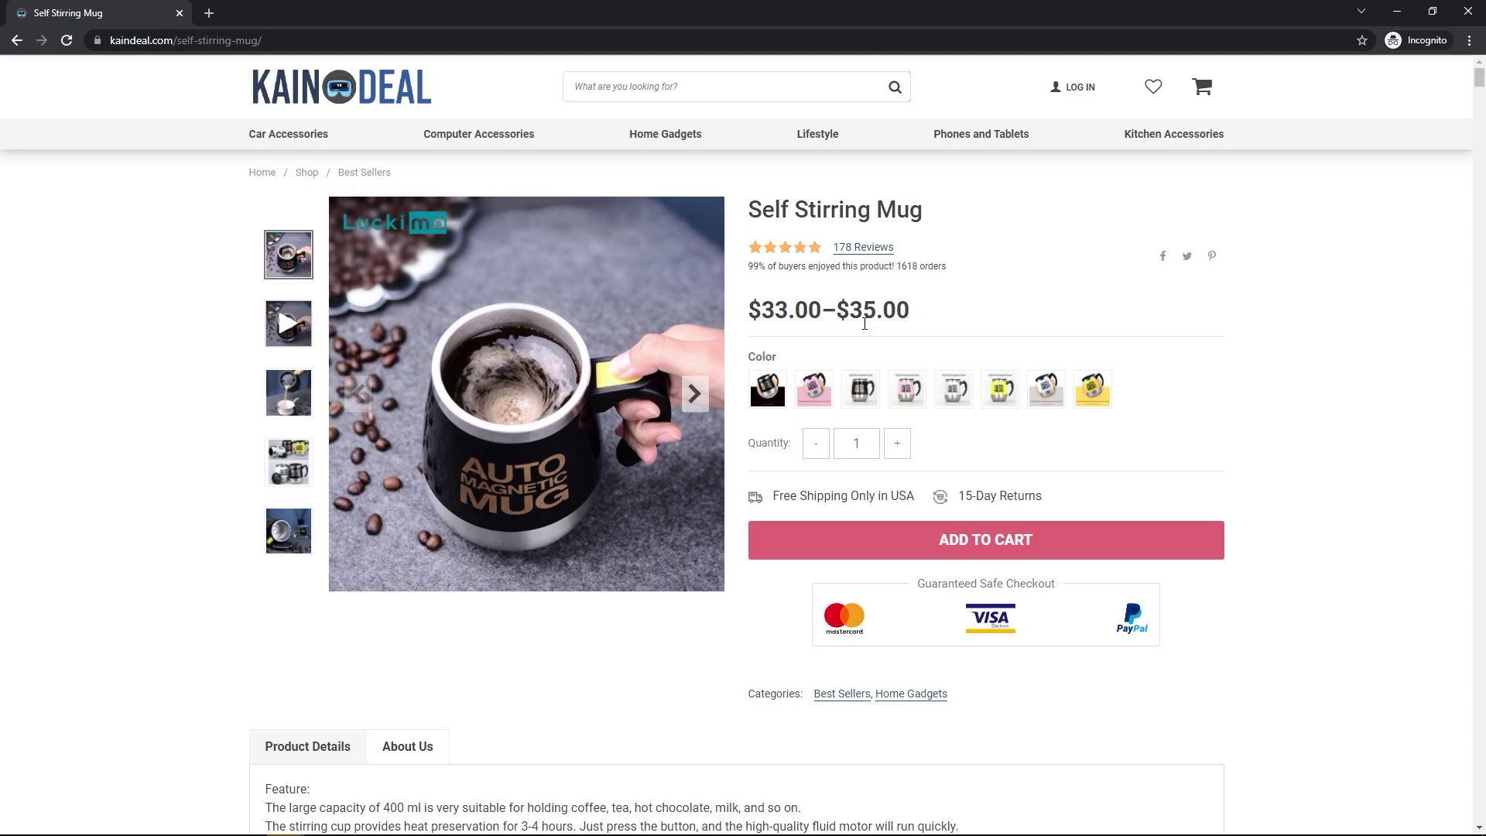
Step: Add the Black mug to the cart with Premium Shipping, then pick Cainiao Standard For Special Goods at checkout
click(767, 388)
click(951, 587)
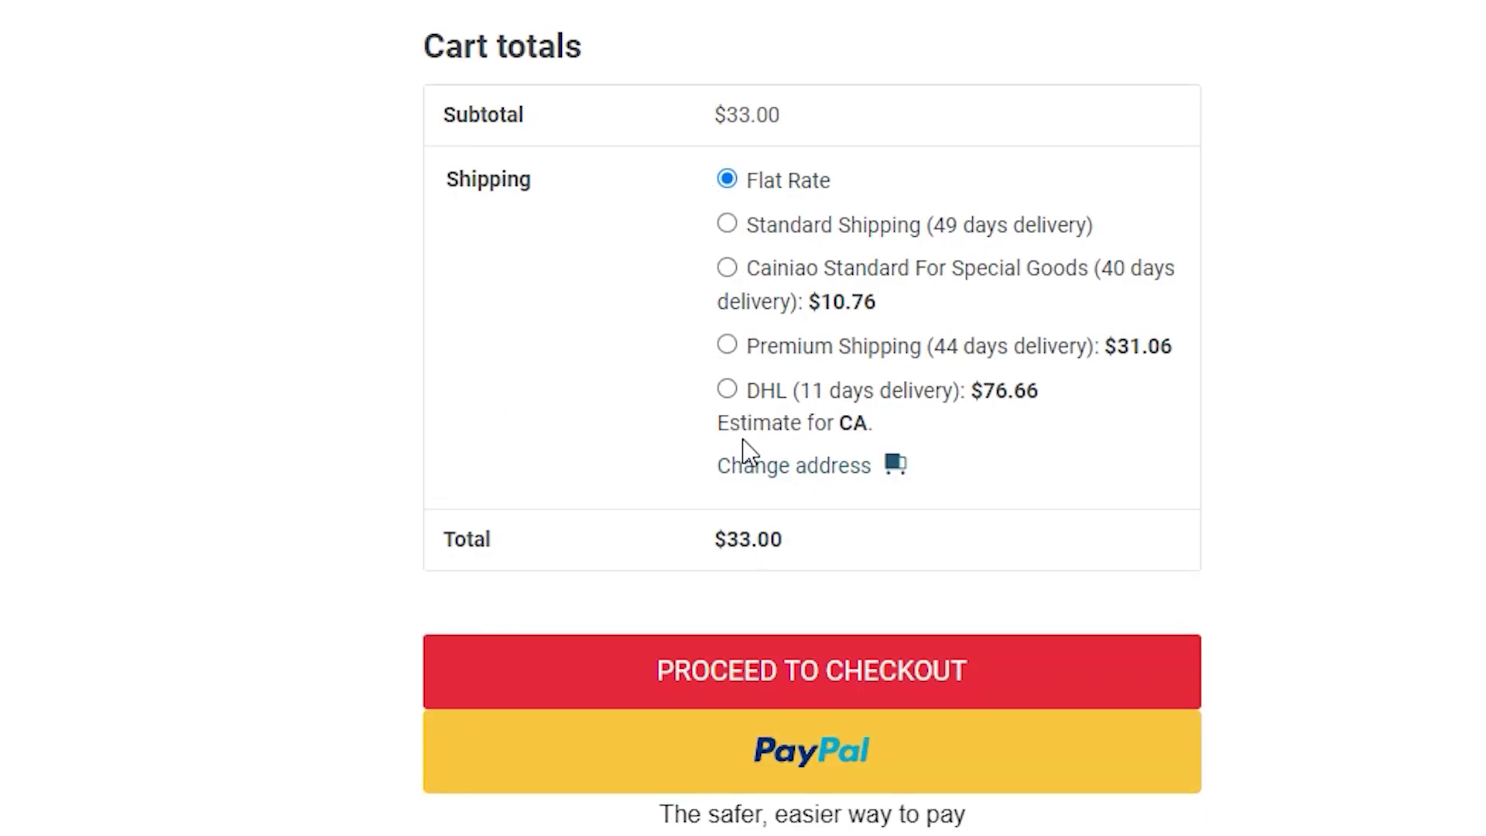
click(812, 350)
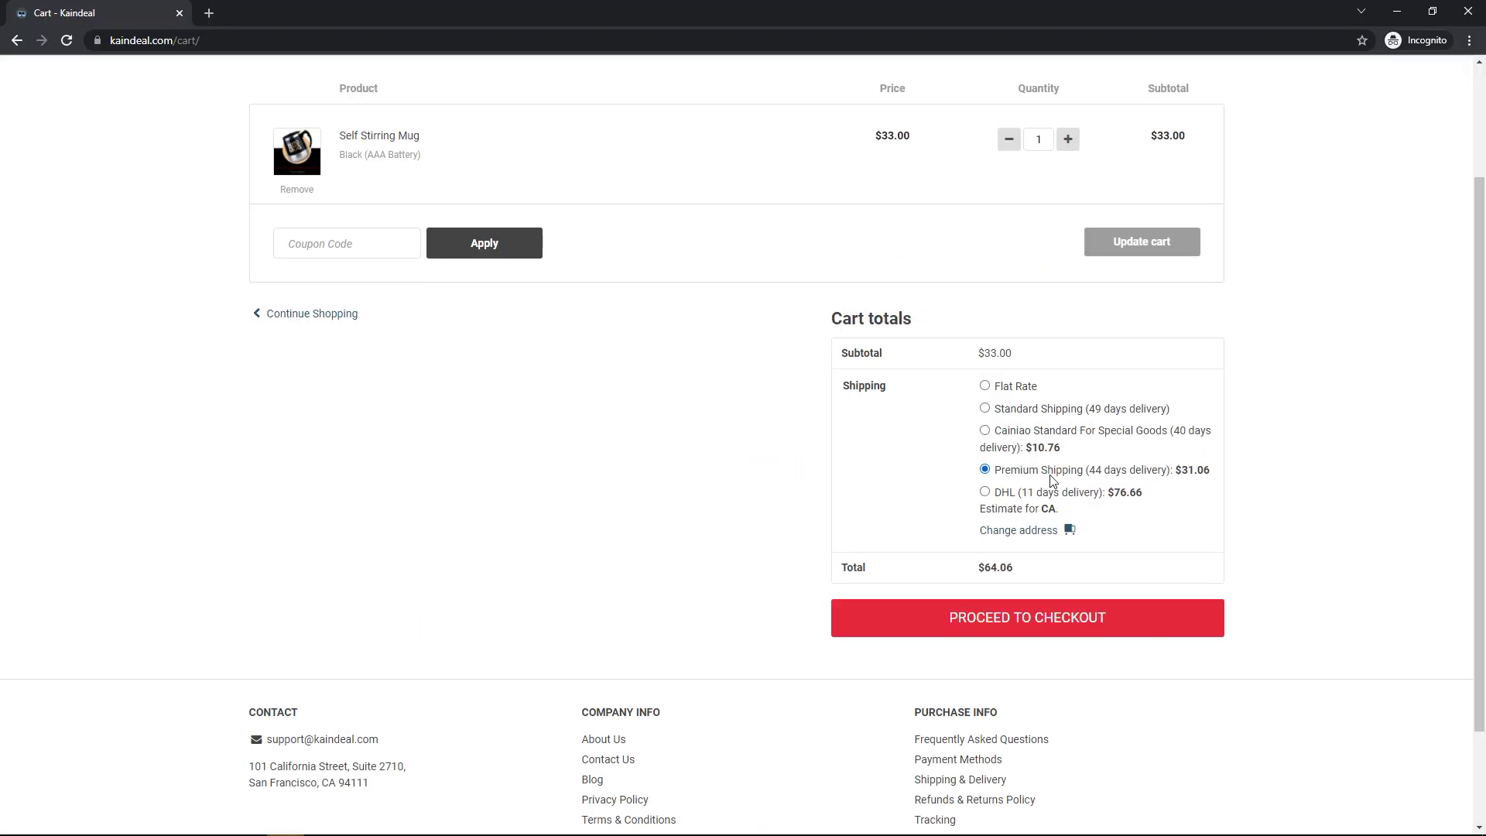
click(1016, 625)
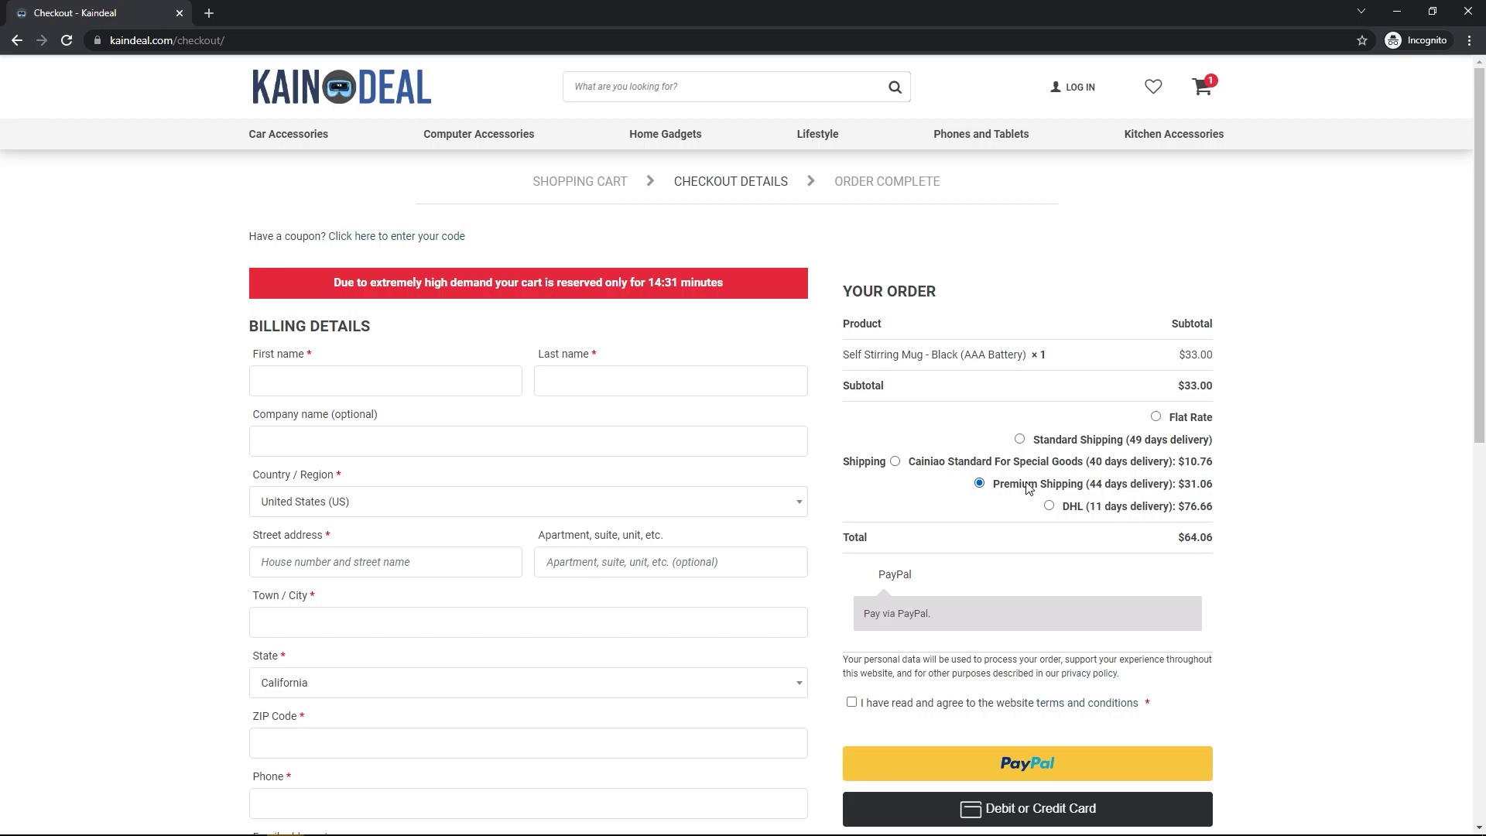
click(1046, 463)
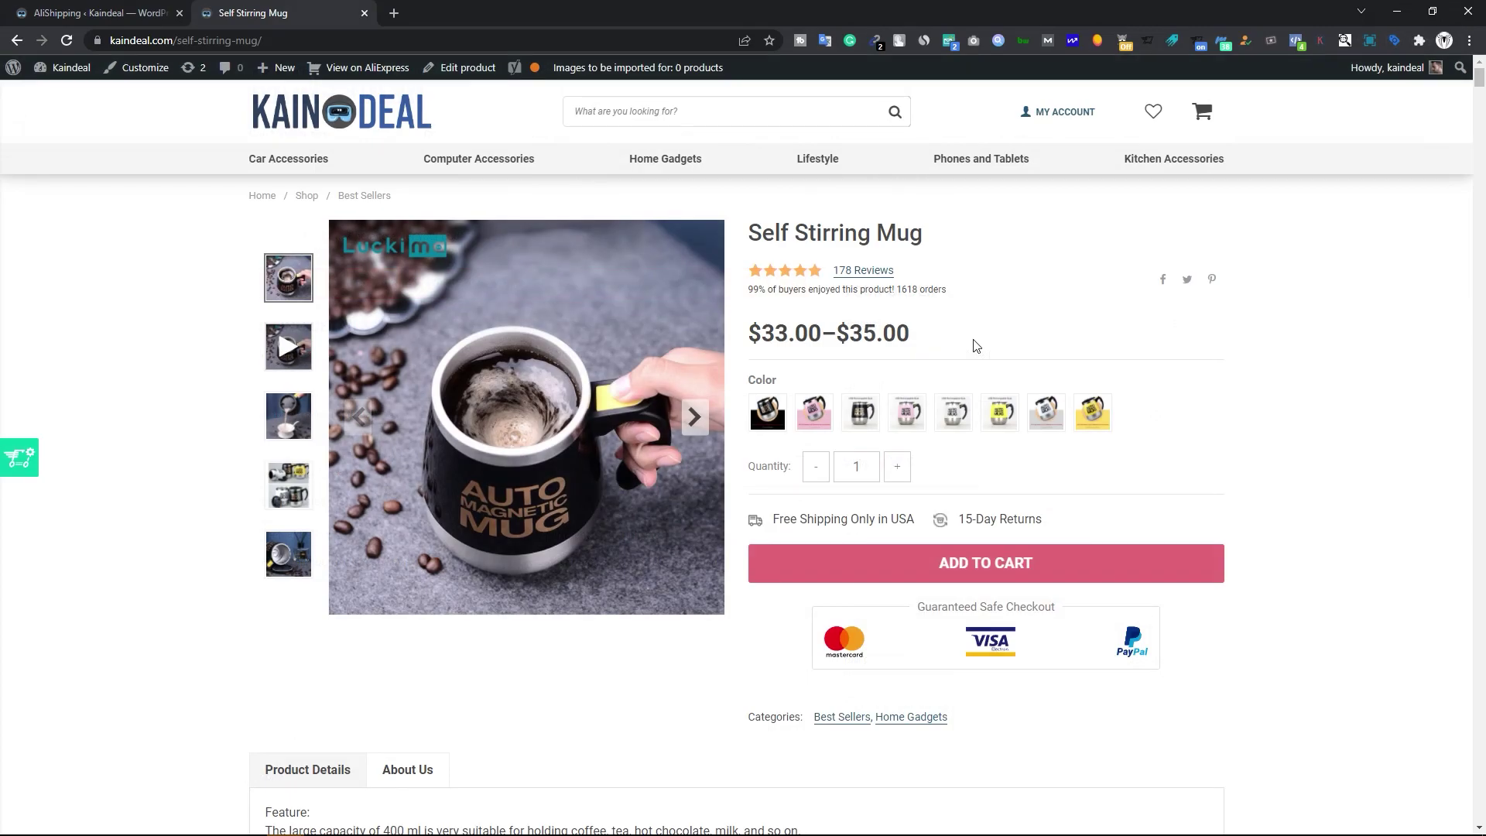
Step: Open the Self Stirring Mug editor and check its Cainiao shipping price of 10.76 without changing it
click(469, 70)
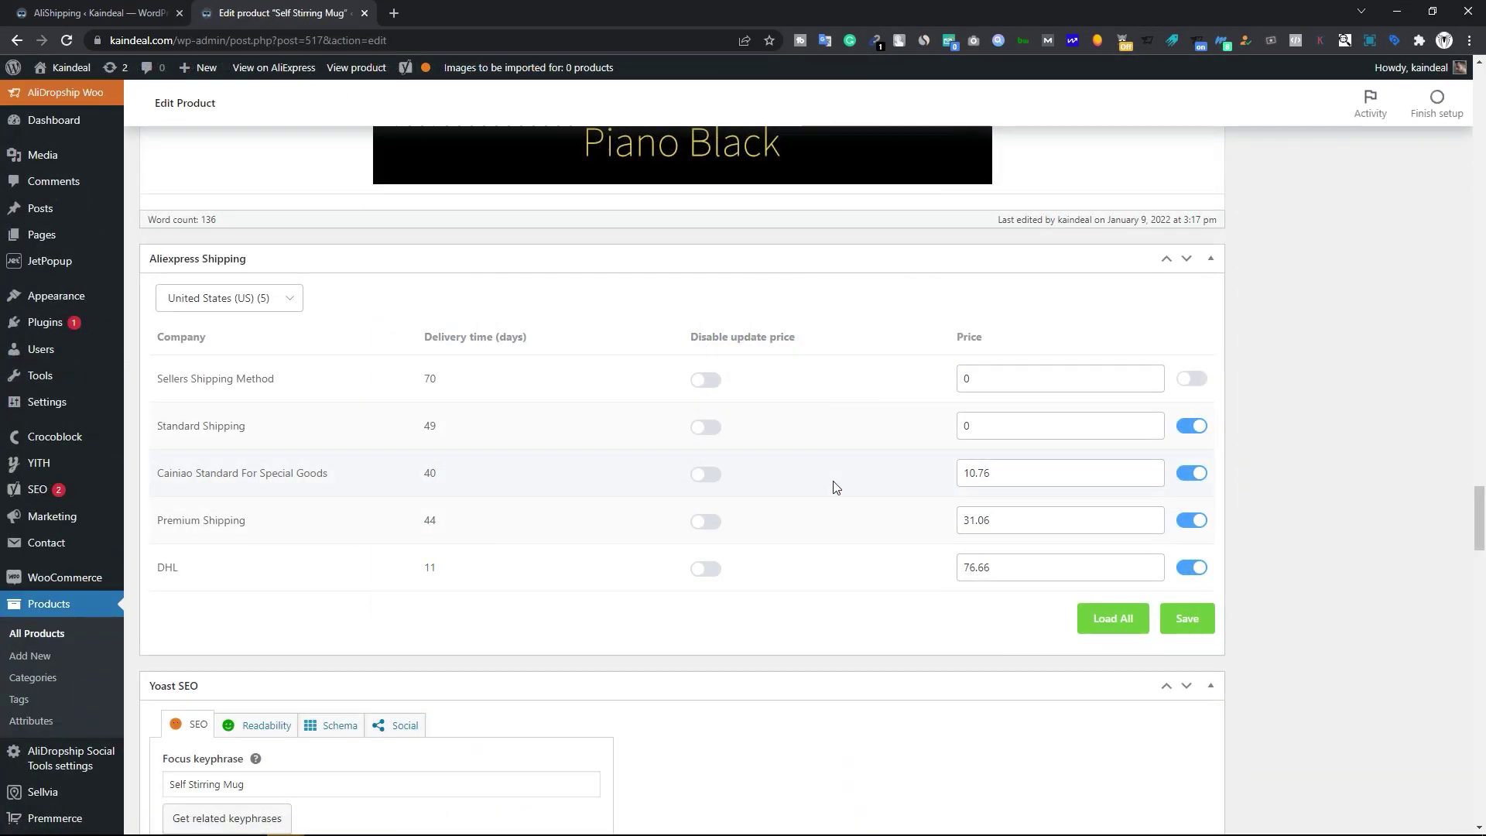
drag(999, 476, 952, 484)
click(894, 426)
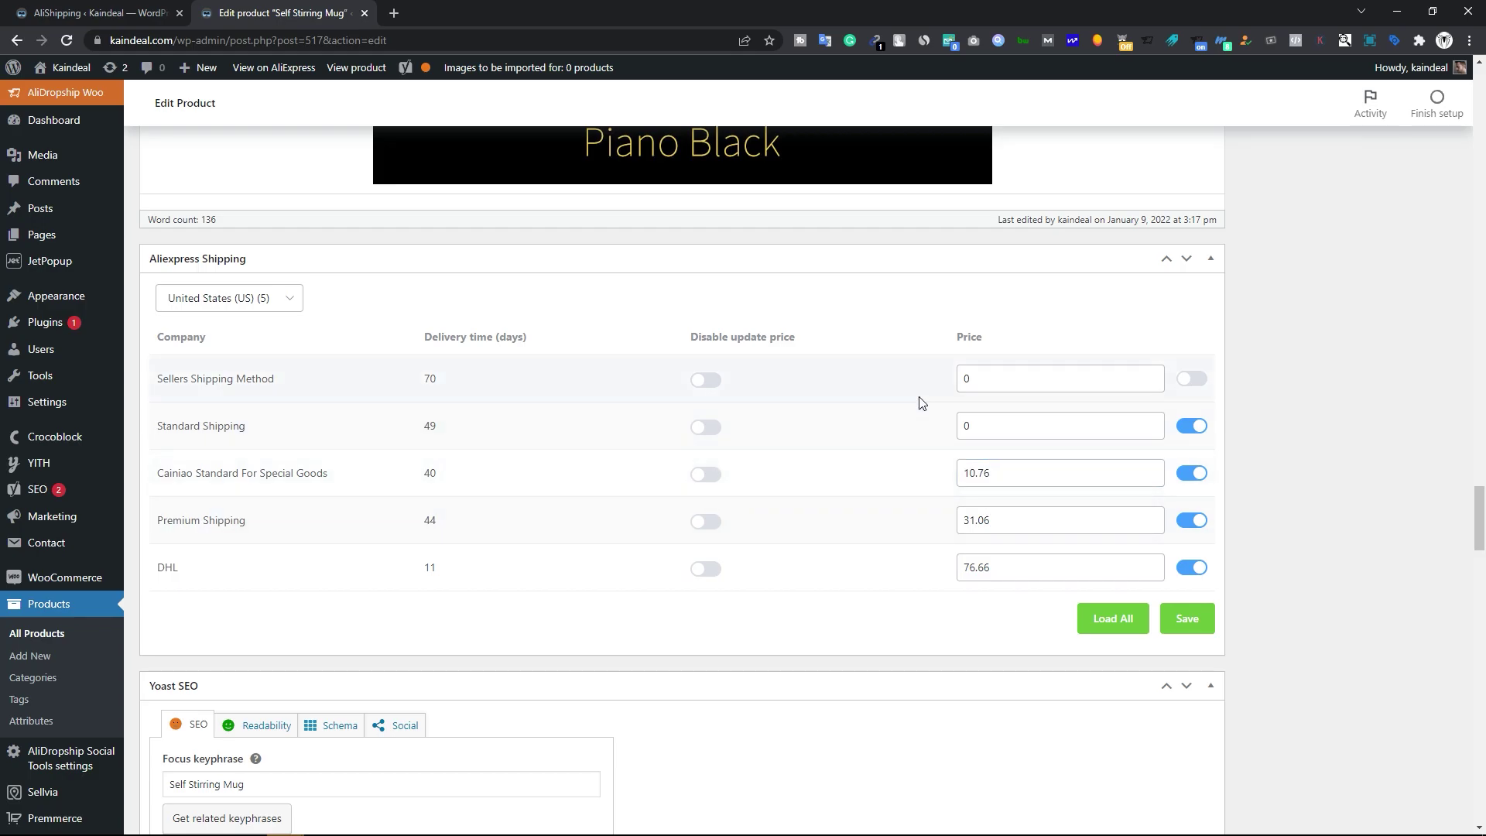